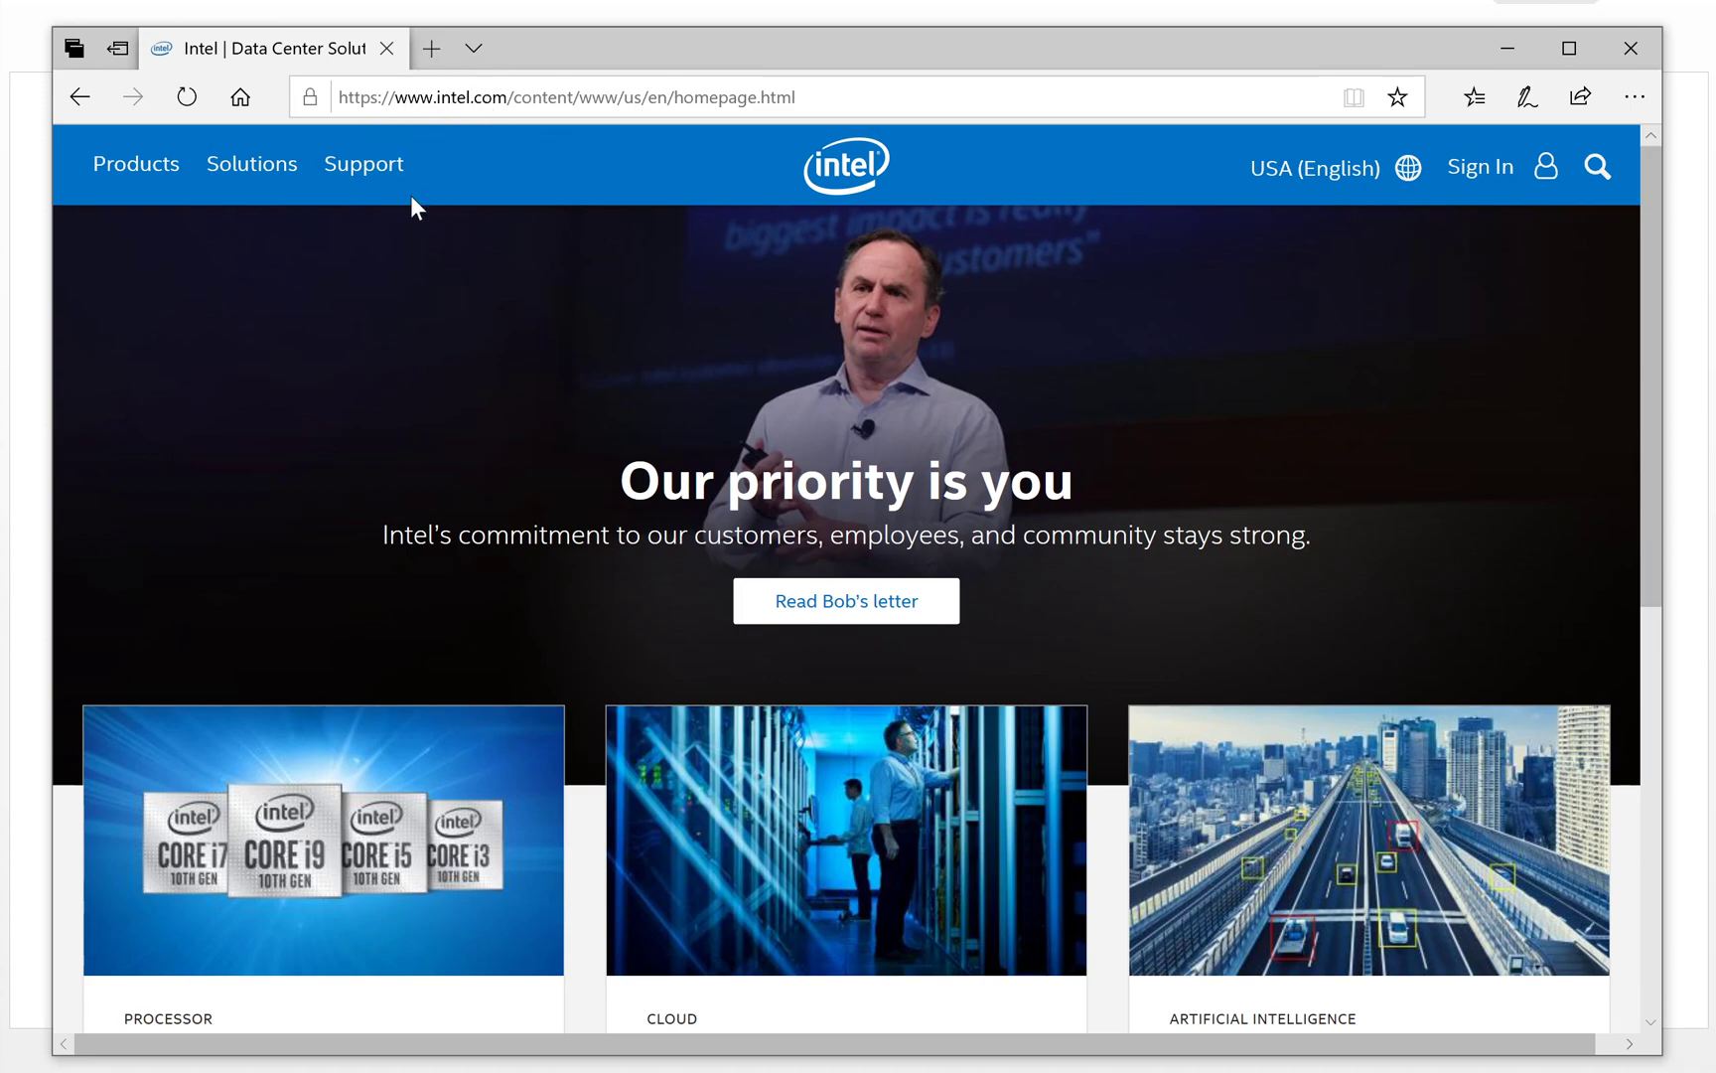
Open the Software & Services list under intel.com's Products menu
left_click(142, 166)
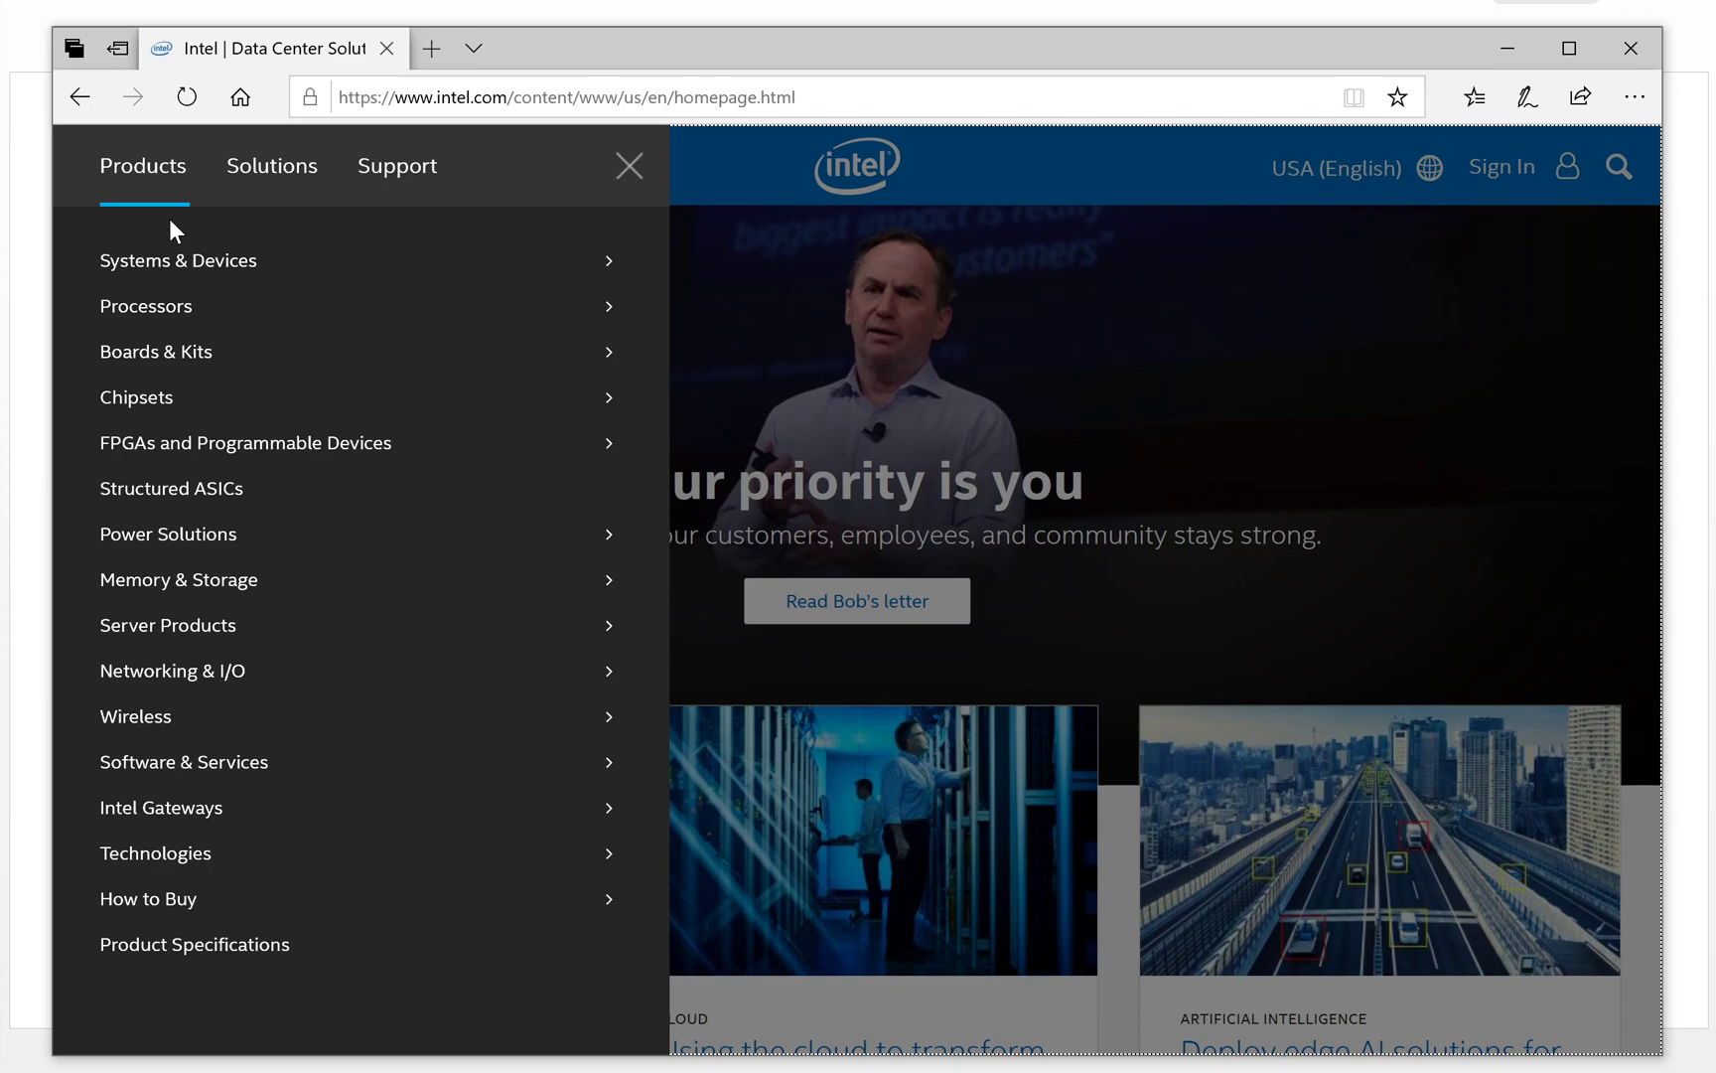
left_click(266, 764)
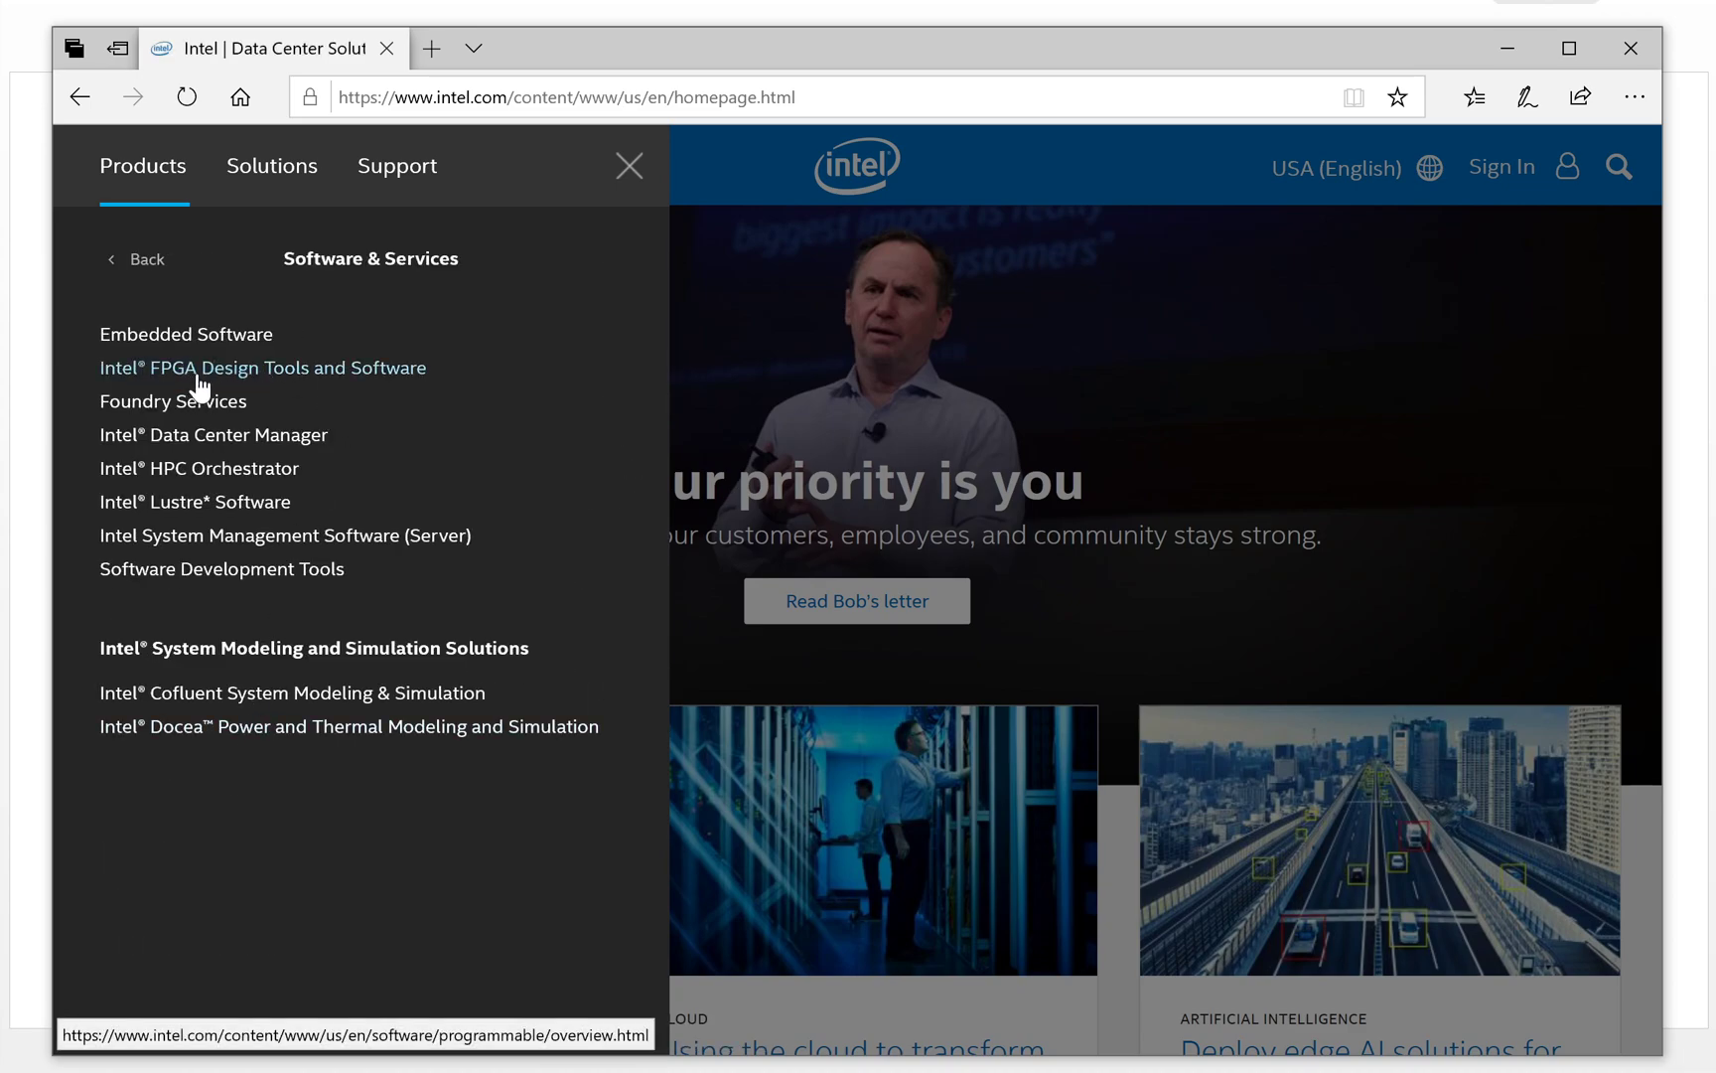
Go to Intel FPGA Design Tools and Software and scroll down to the product tiles
left_click(340, 382)
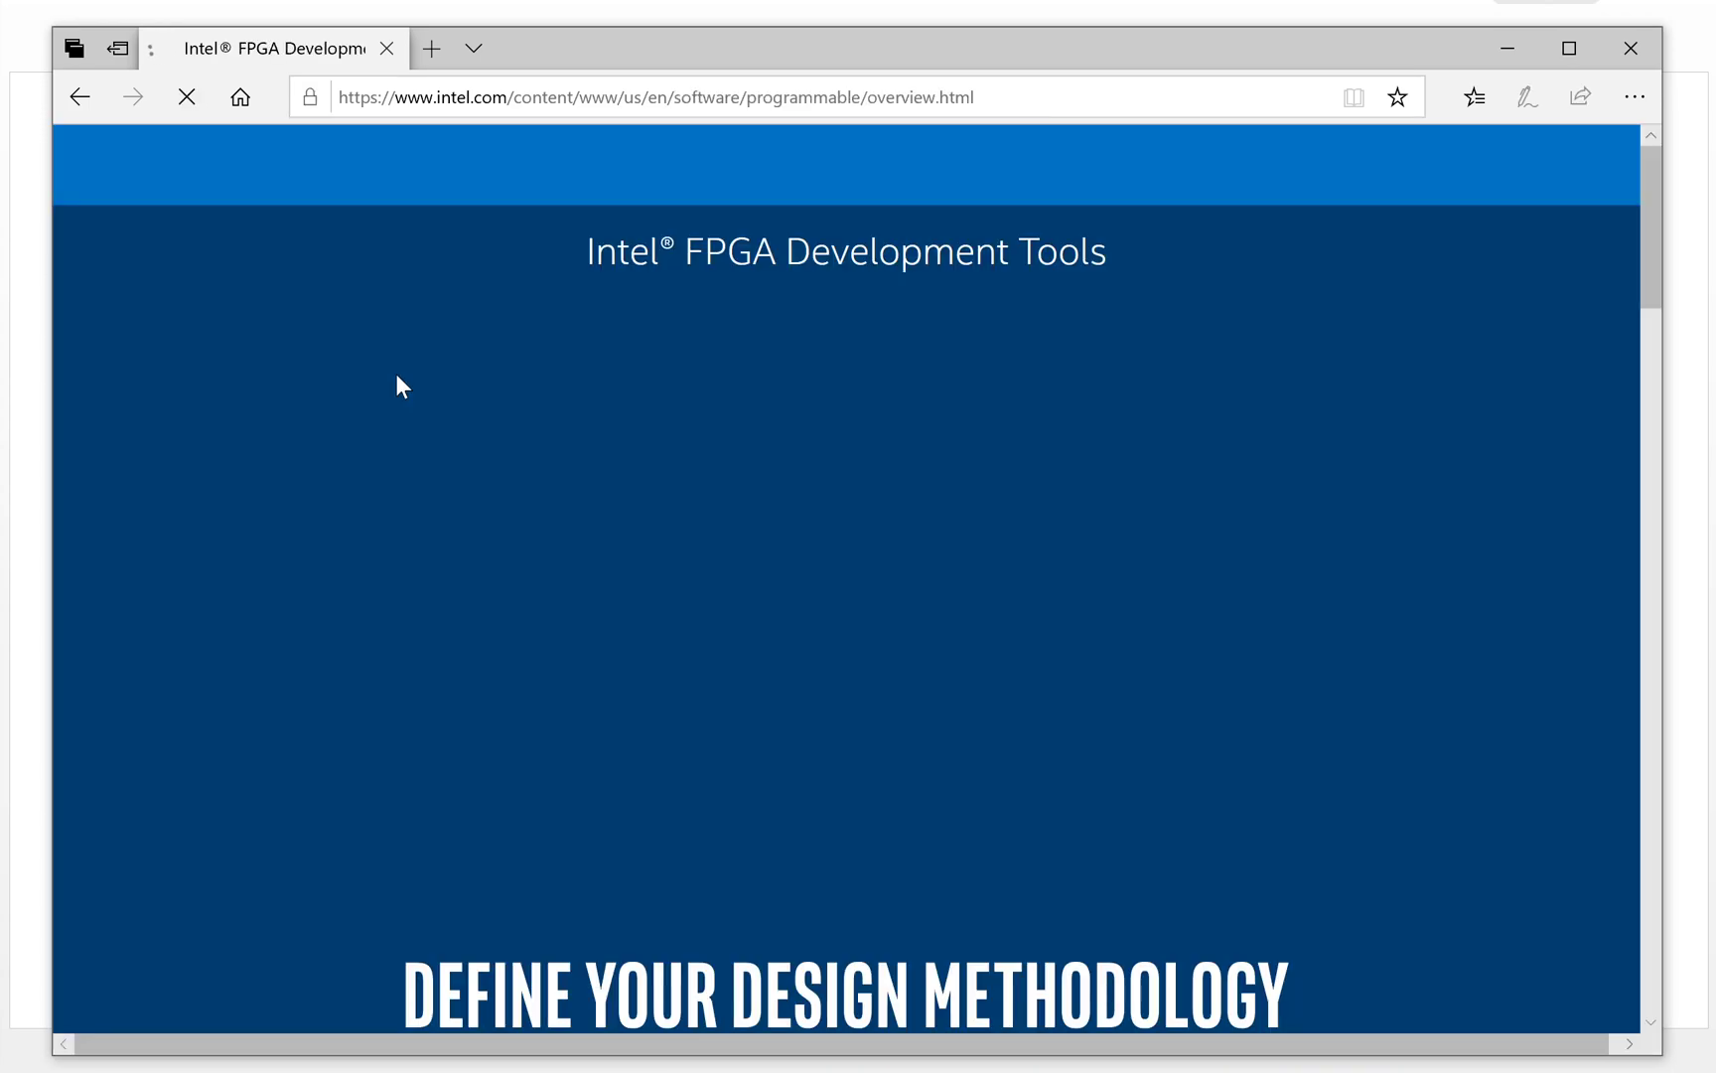
scroll(396, 374, "down", 5)
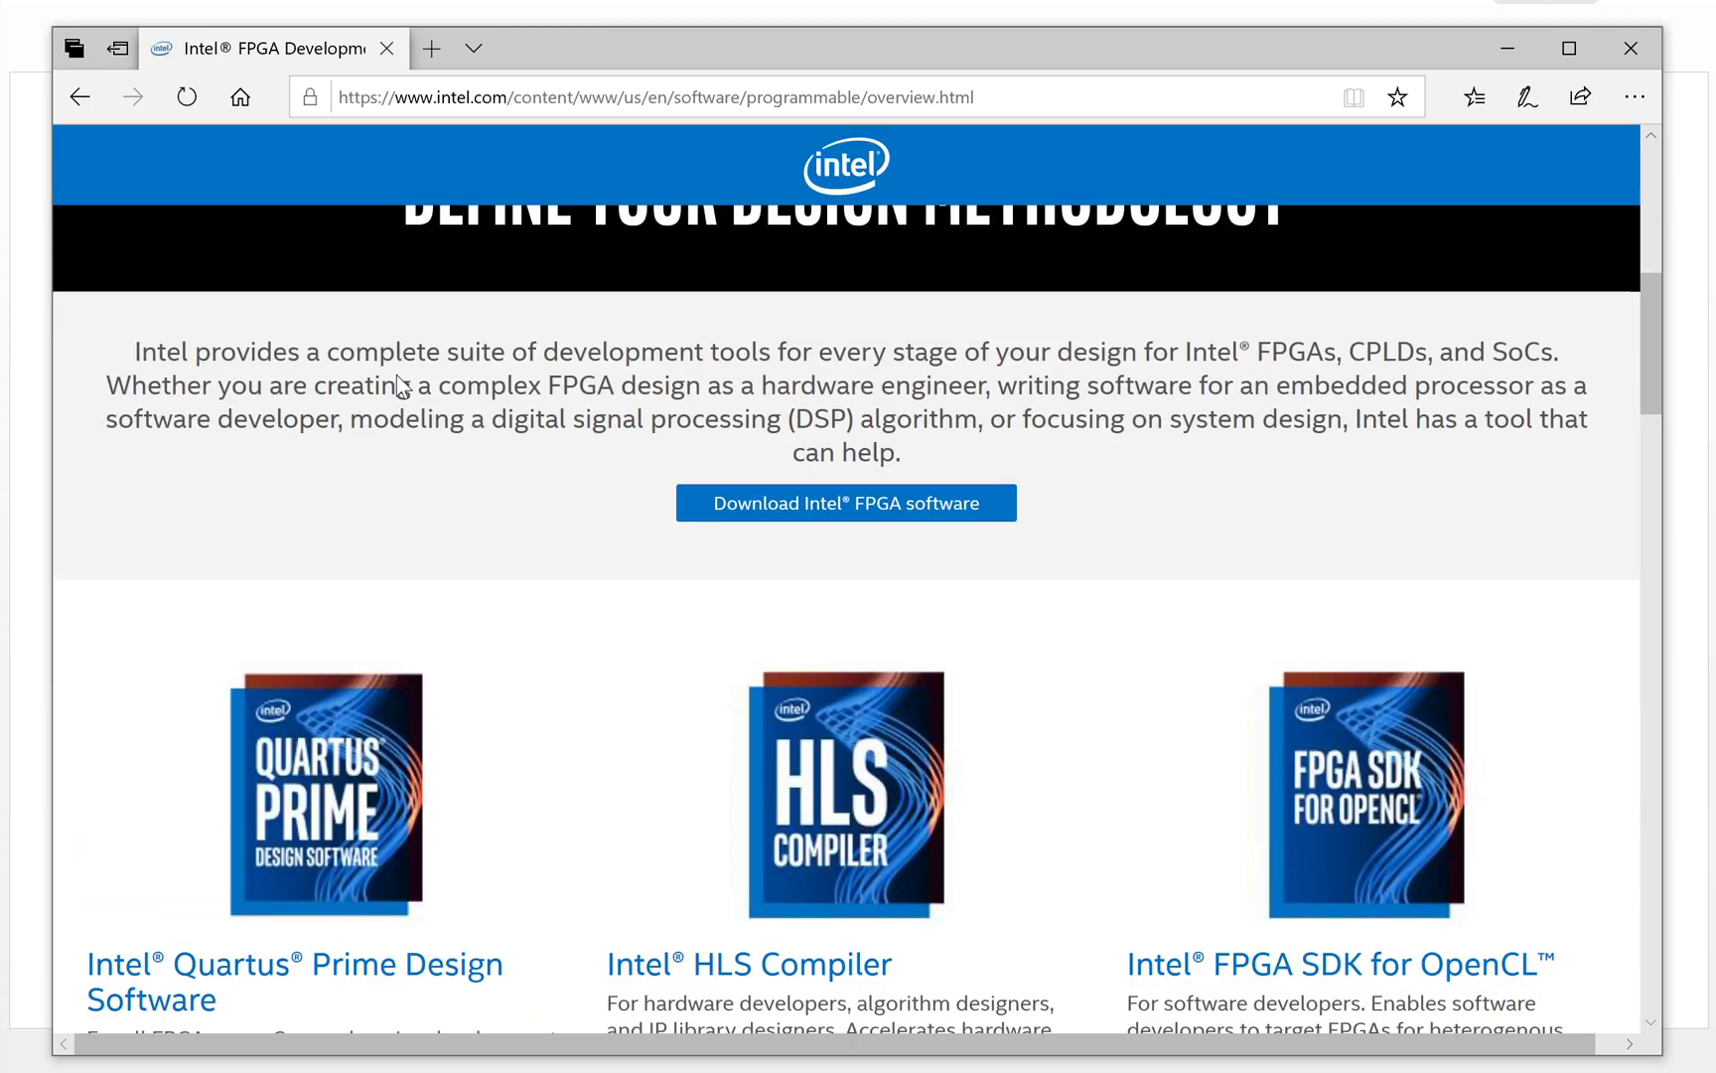
scroll(397, 381, "down", 4)
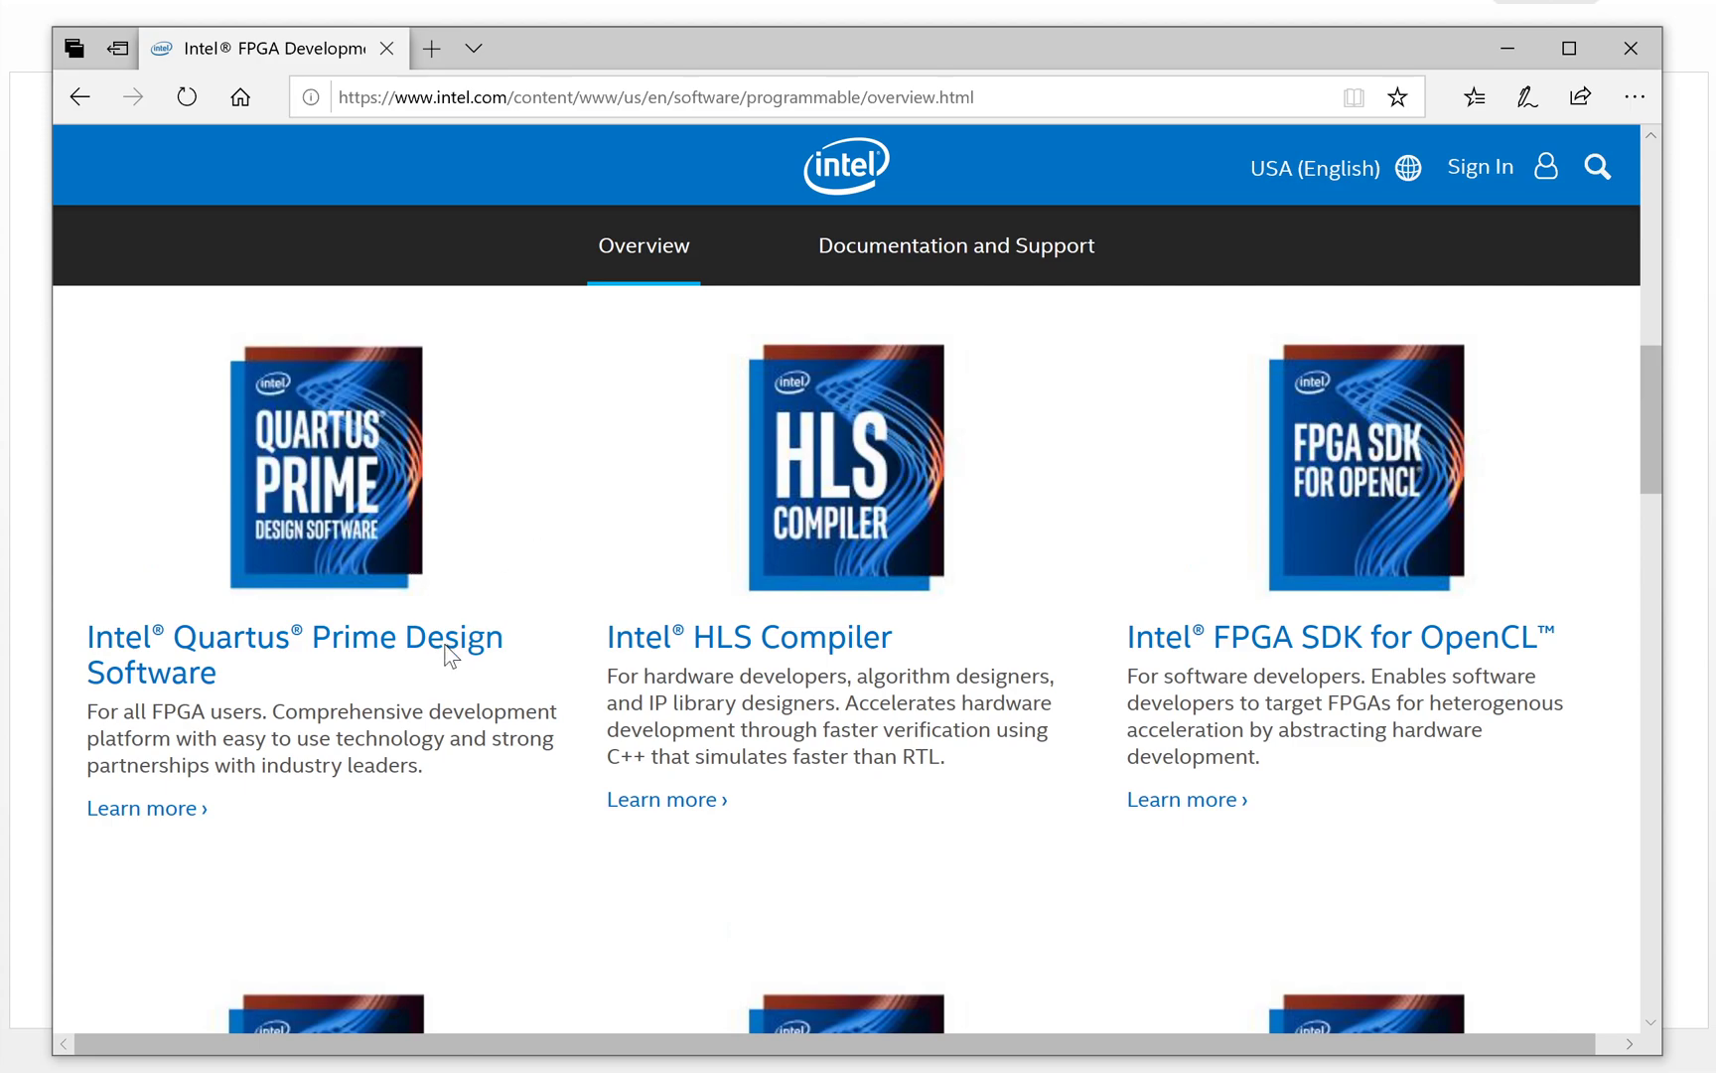
Open Intel Quartus Prime Design Software and scroll to the Pro, Standard and Lite edition downloads
left_click(527, 537)
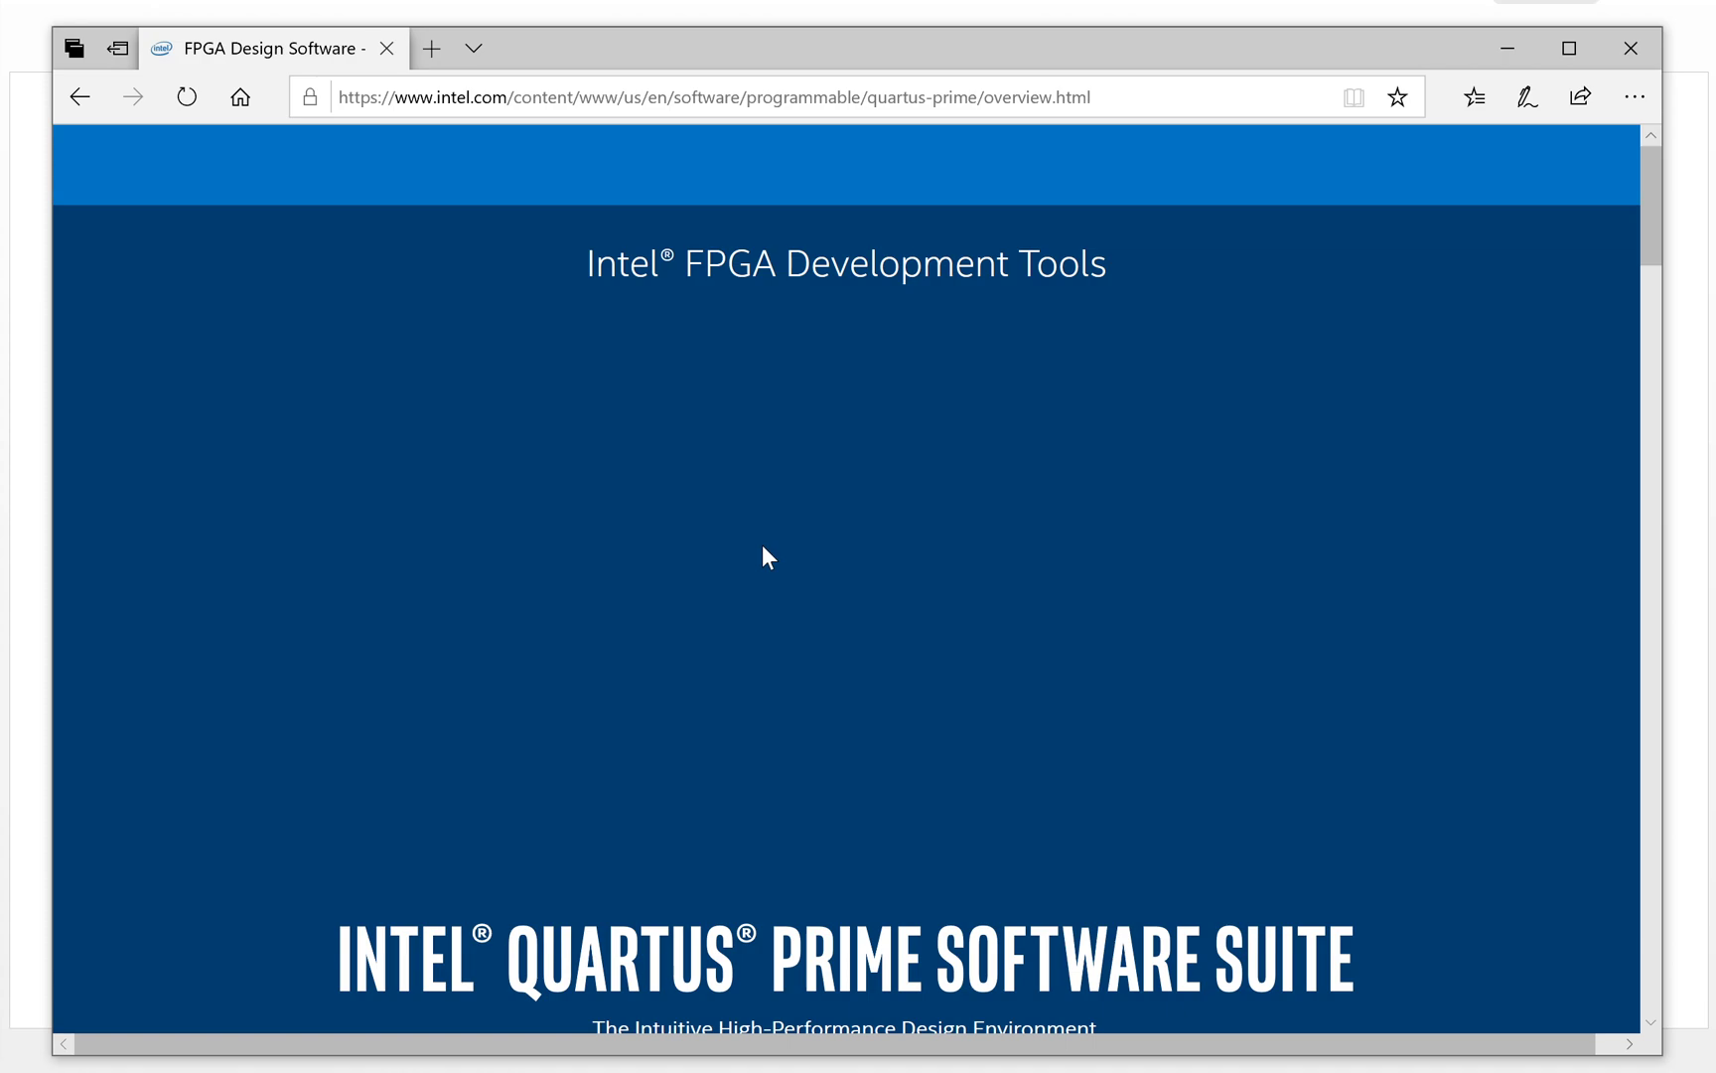
scroll(762, 548, "down", 4)
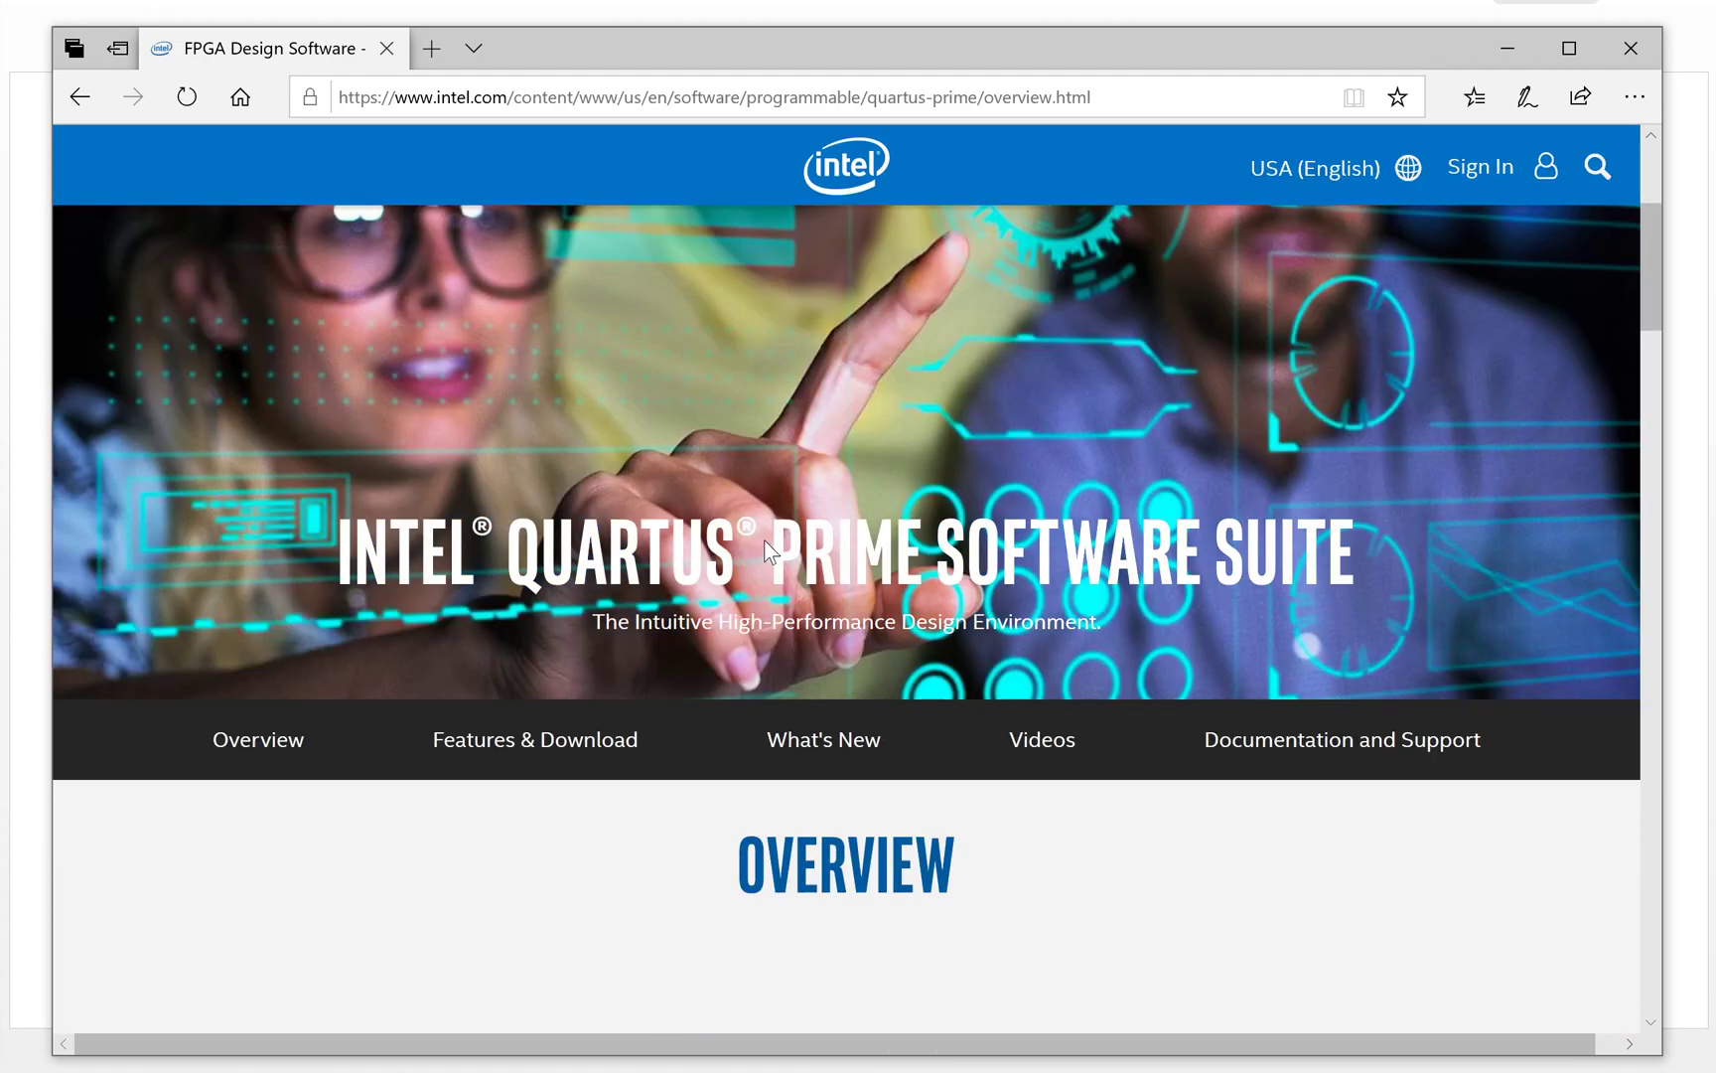
scroll(784, 477, "down", 5)
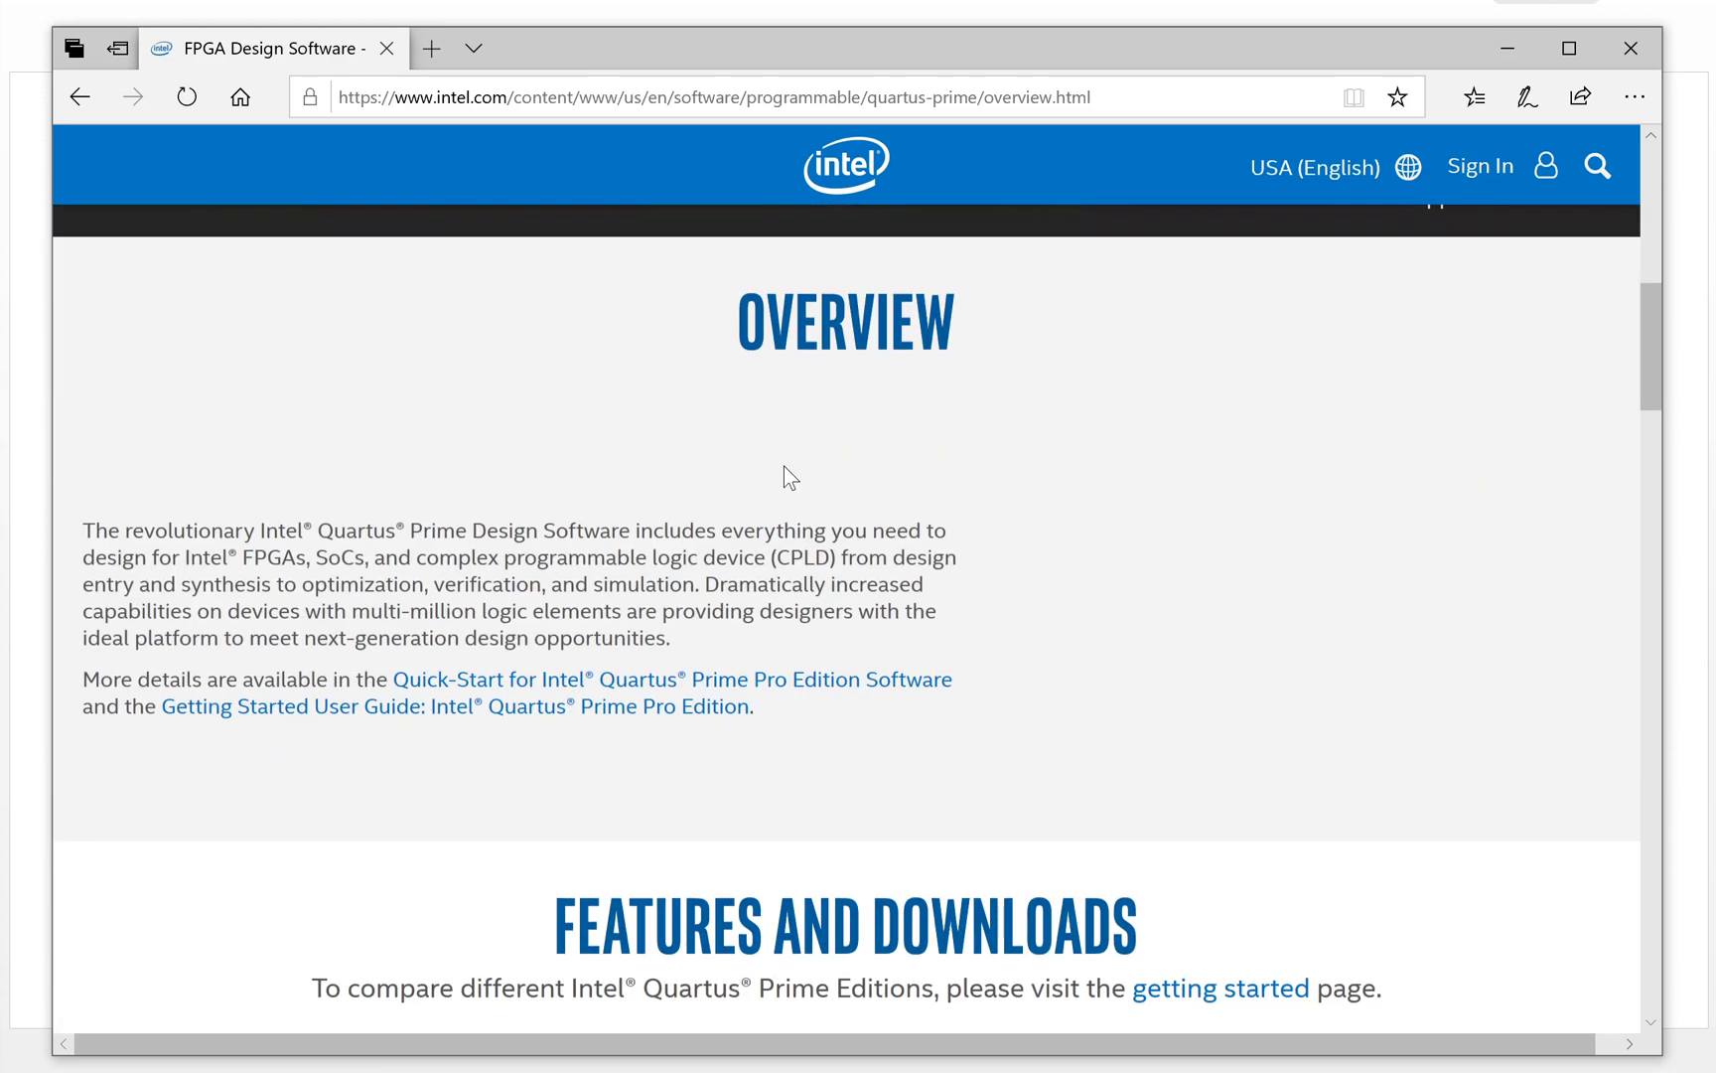
scroll(785, 471, "down", 5)
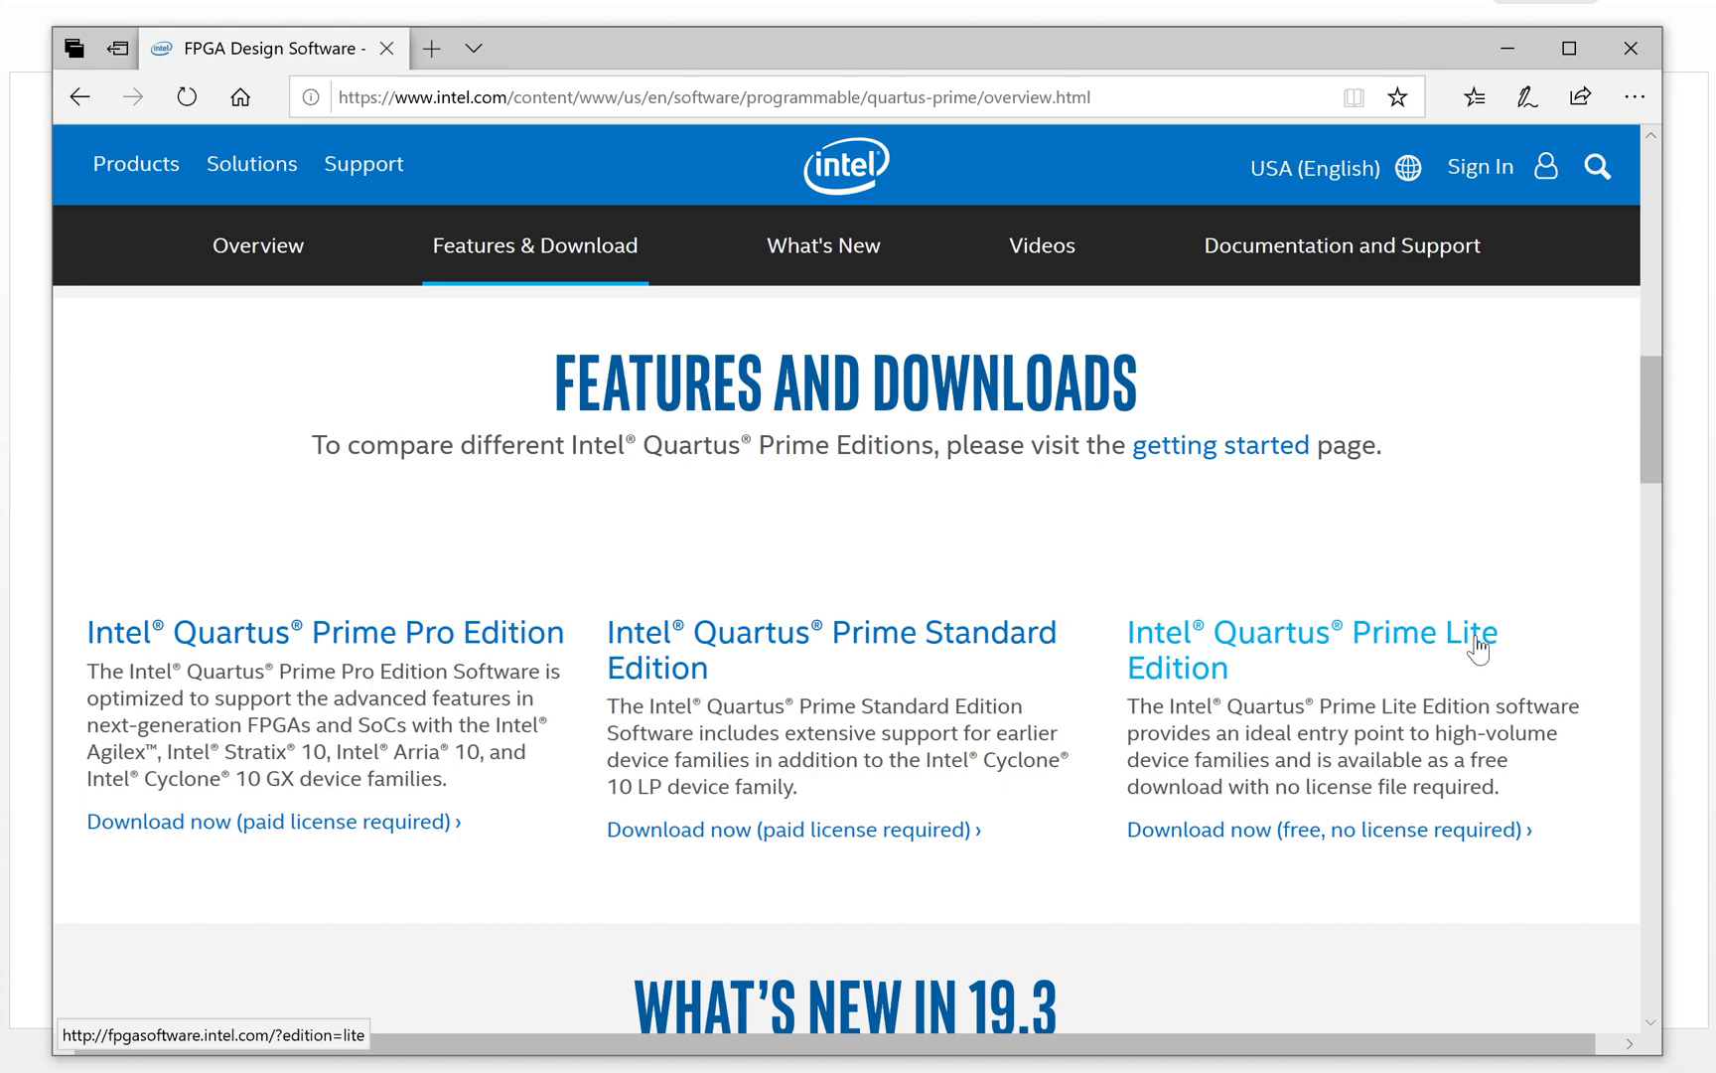
scroll(1474, 651, "down", 1)
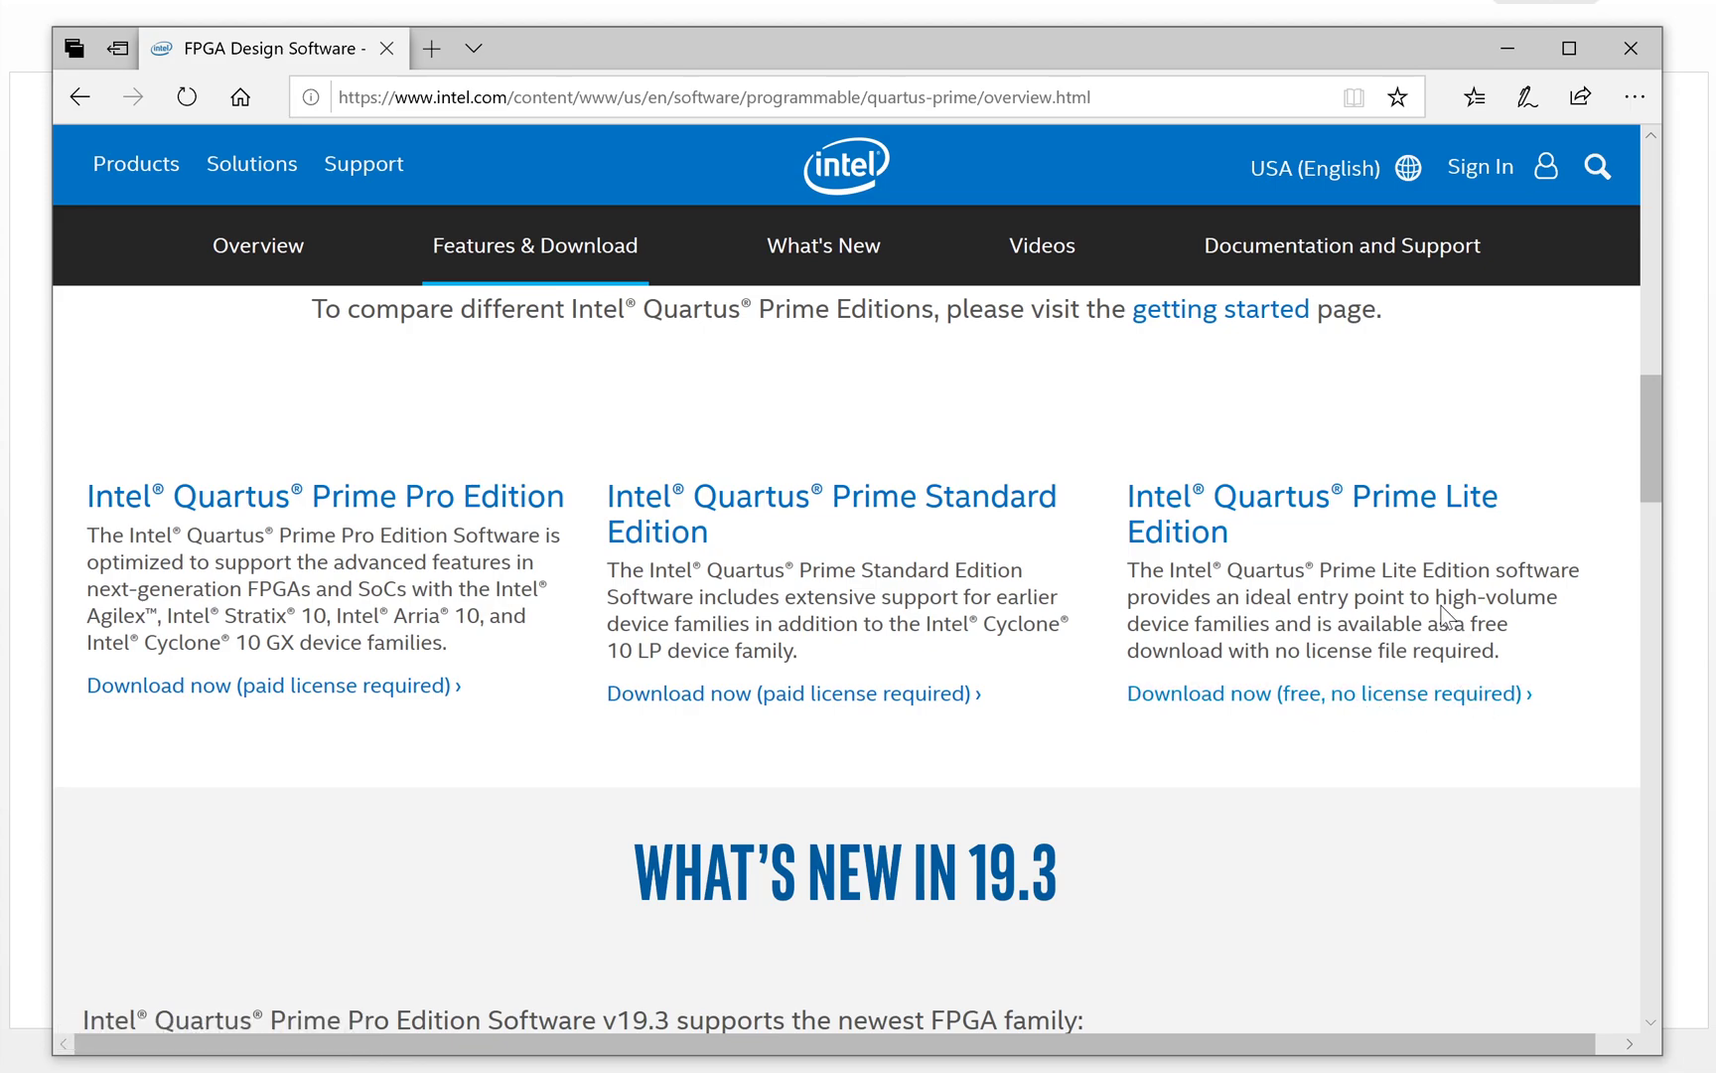
Open the free Lite Edition 19.1 Windows download and scroll to its file list
left_click(1375, 707)
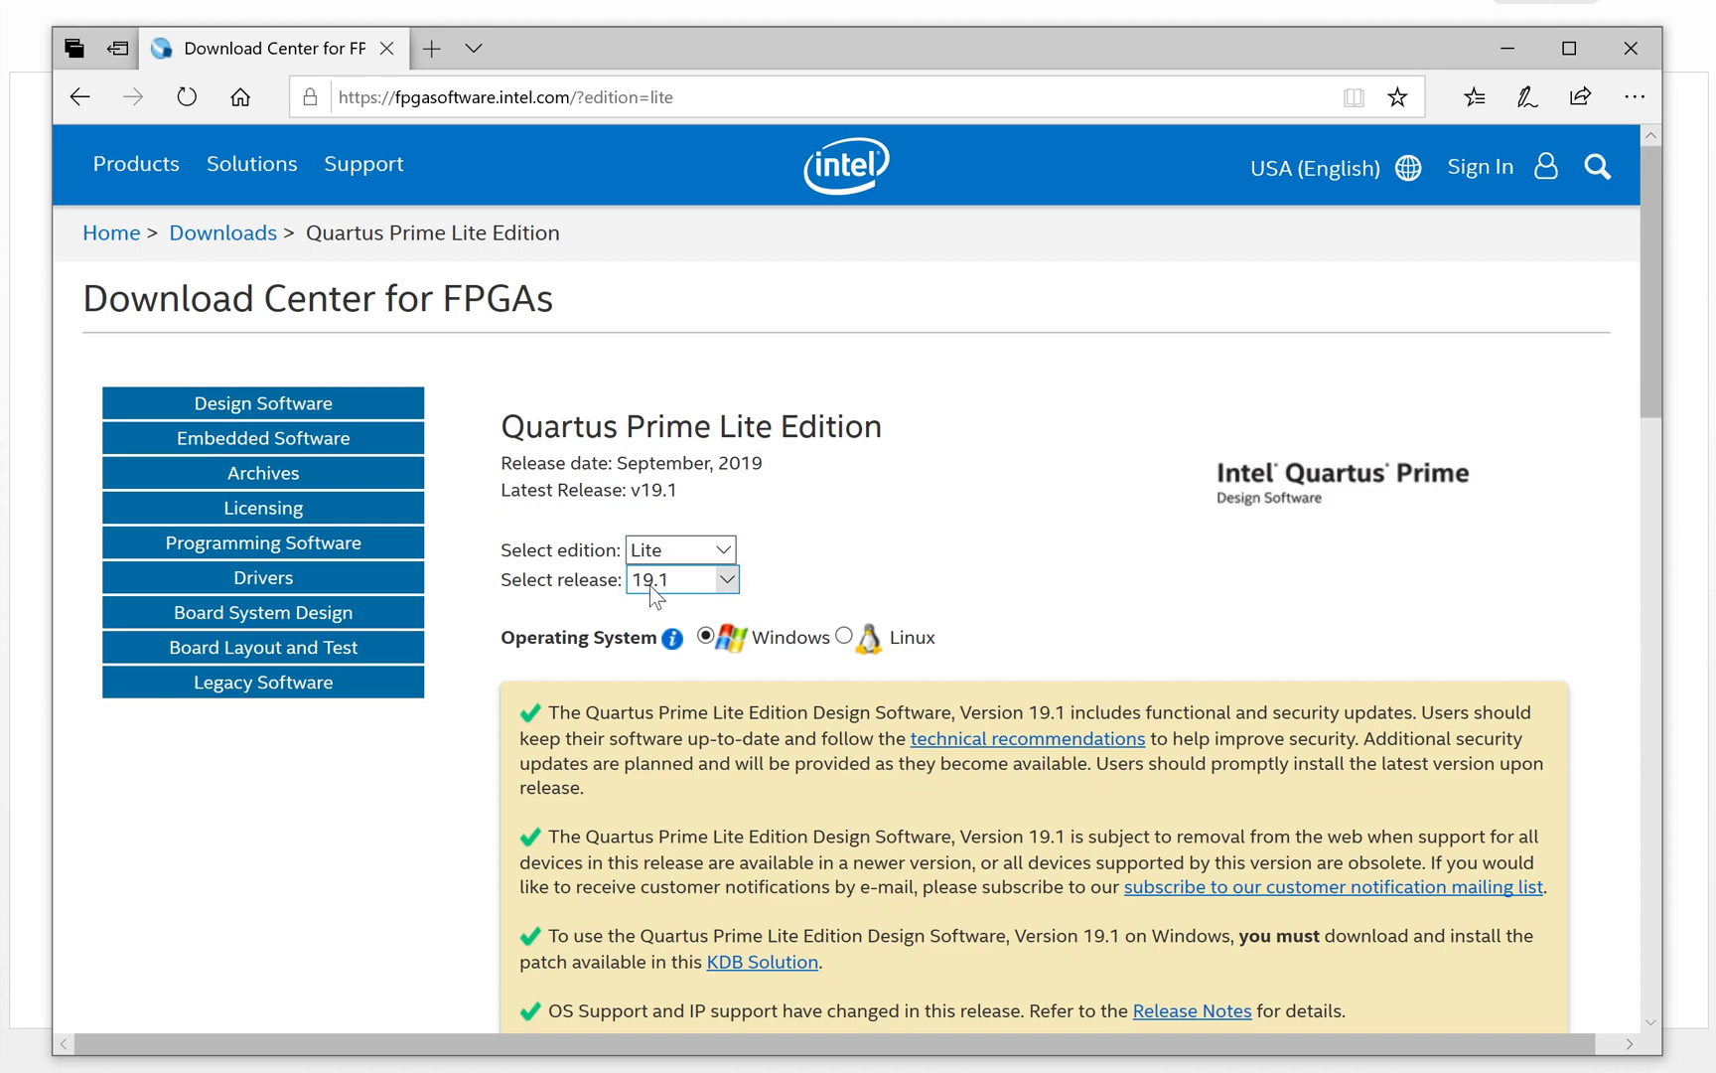
scroll(875, 473, "down", 3)
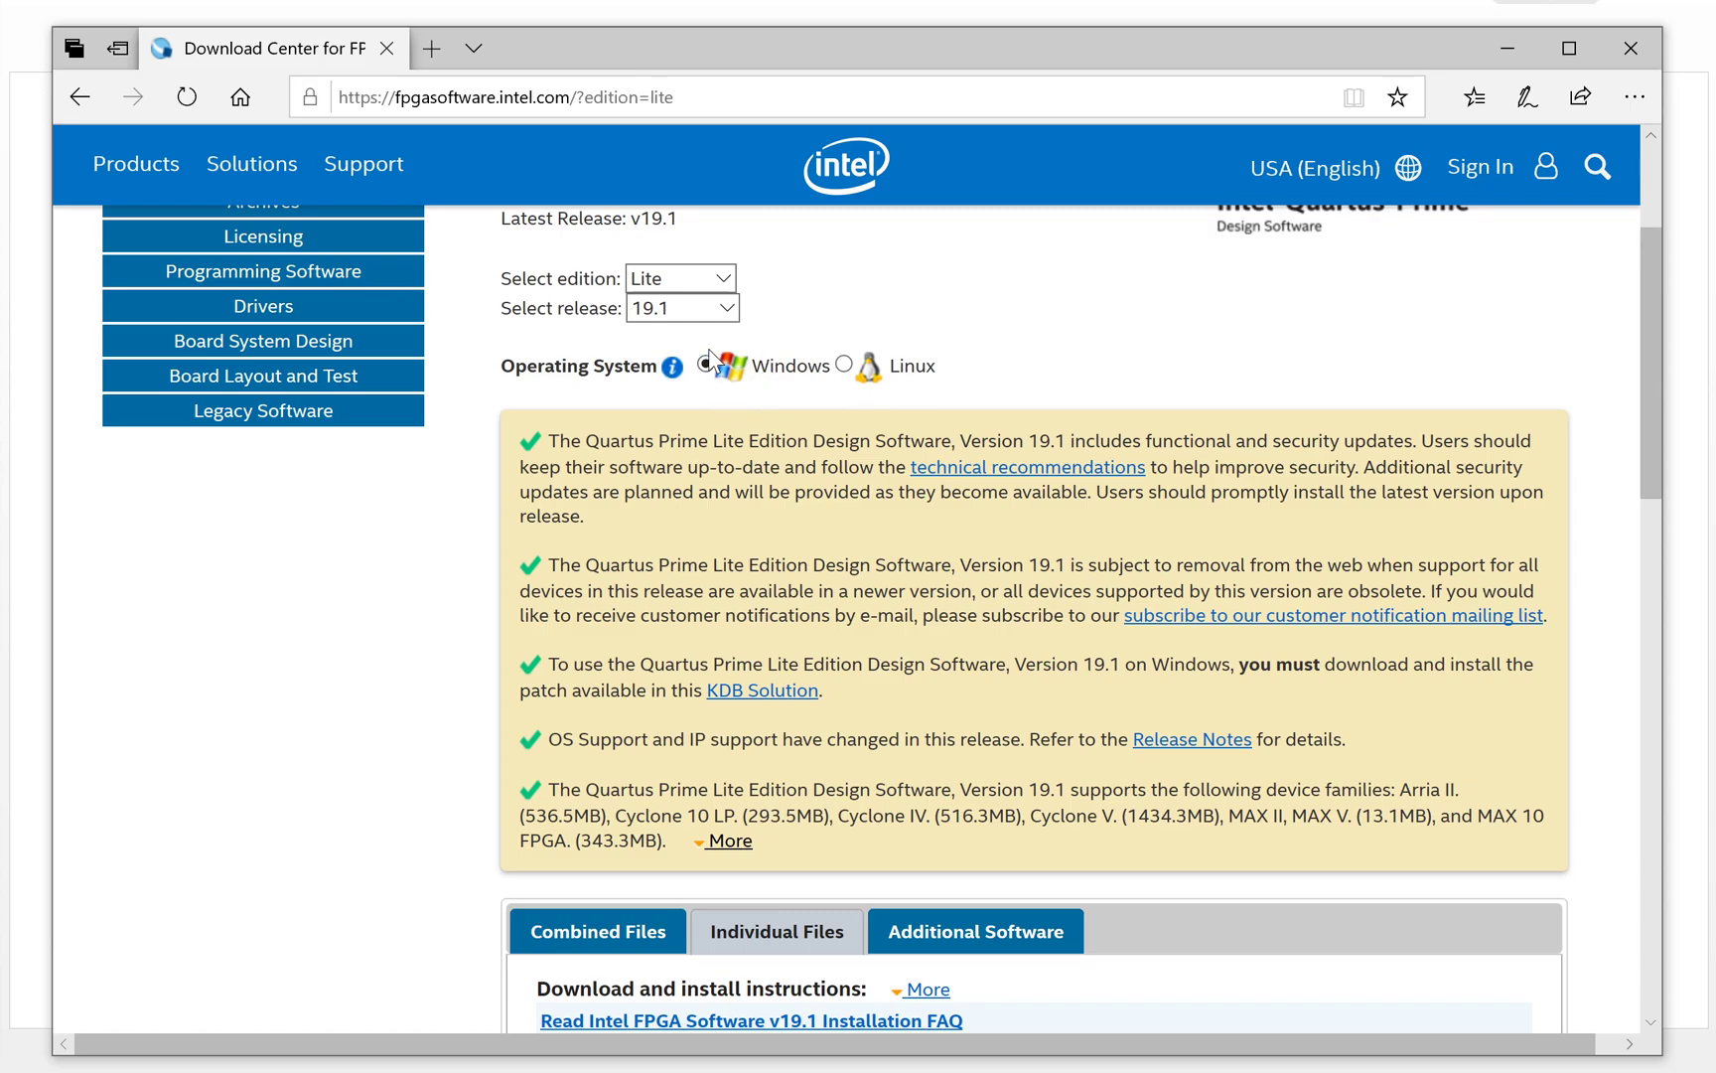
scroll(709, 454, "down", 5)
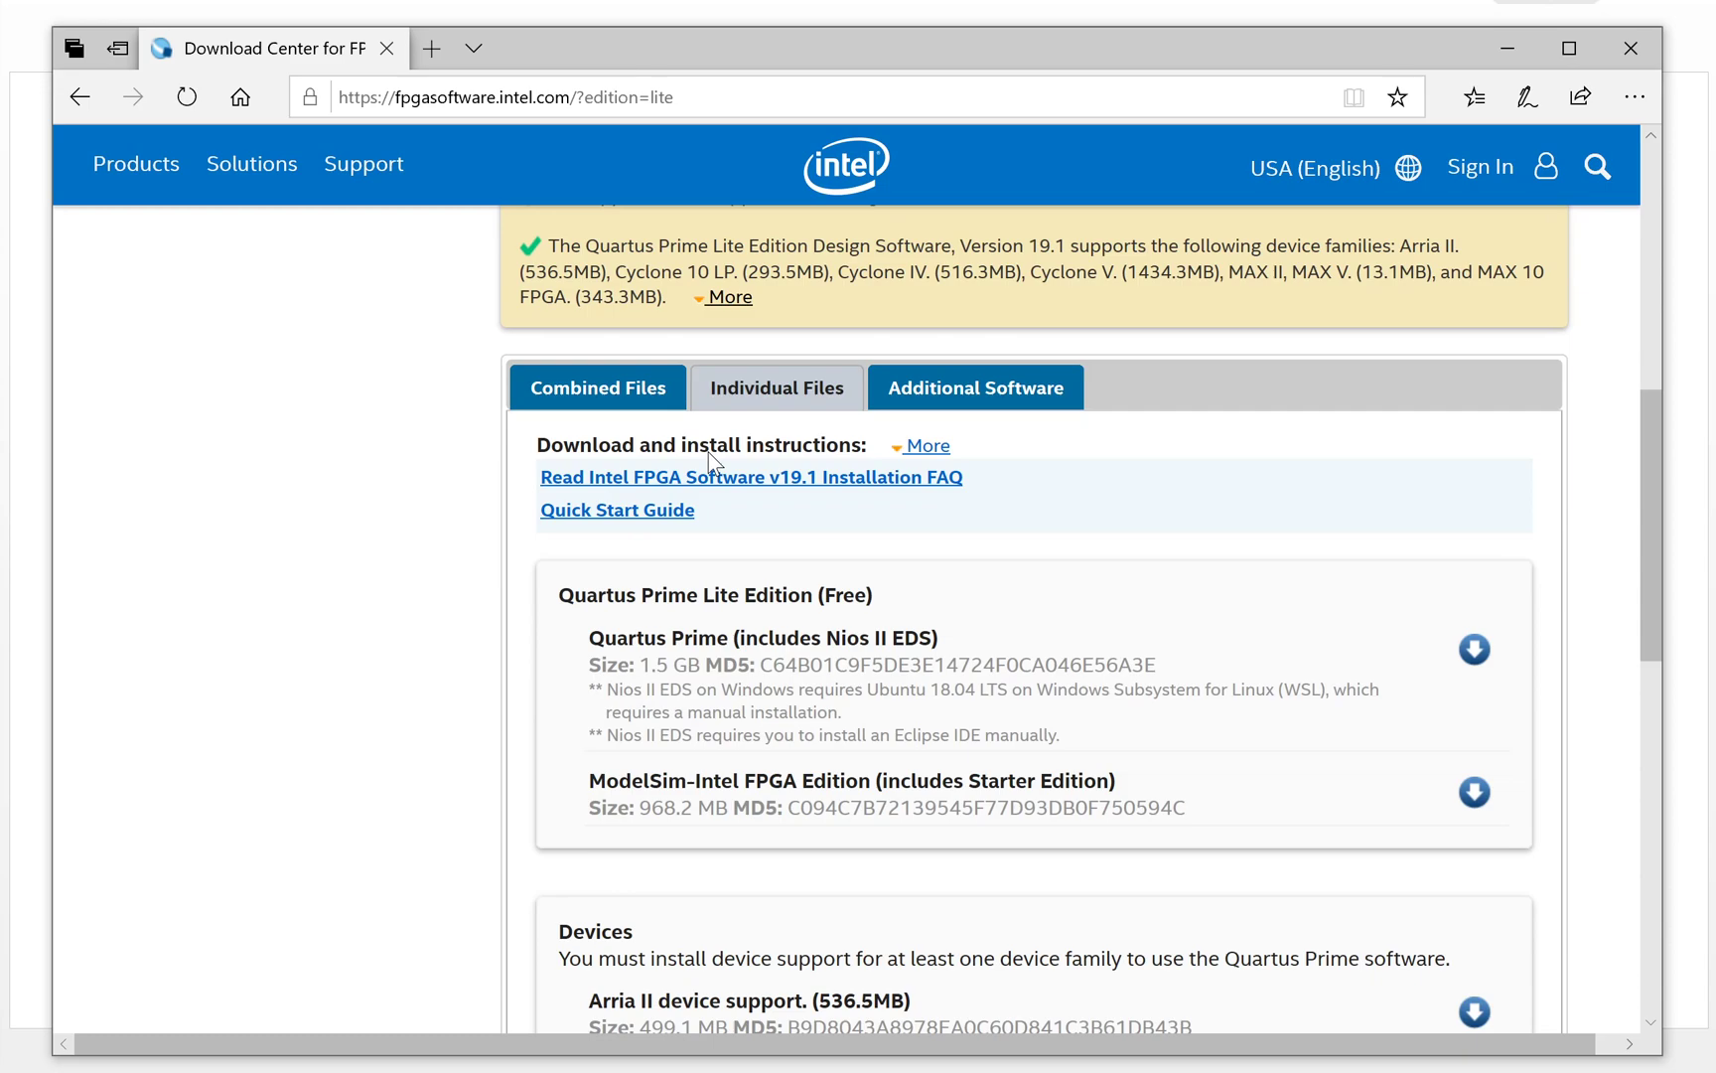
Look through the Quartus Prime, ModelSim and Cyclone IV files, then switch to D:\Intel_FPGA_SW
scroll(709, 453, "down", 1)
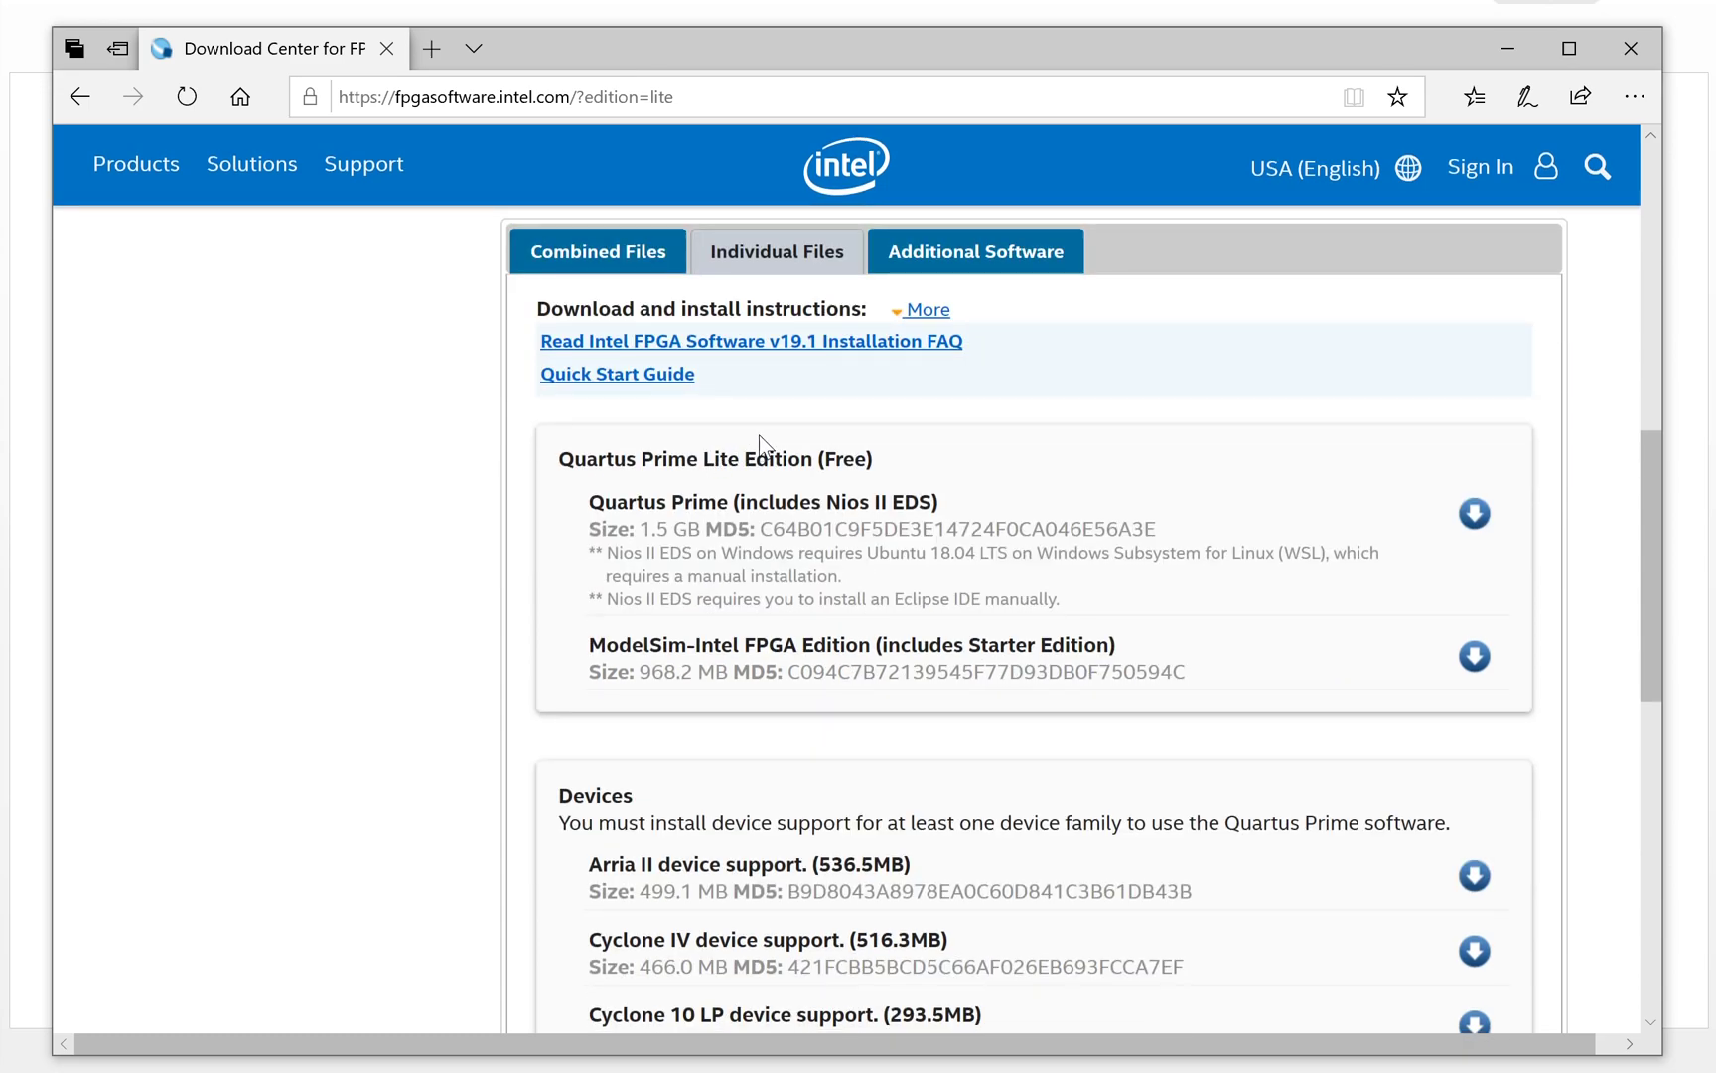
scroll(760, 442, "up", 1)
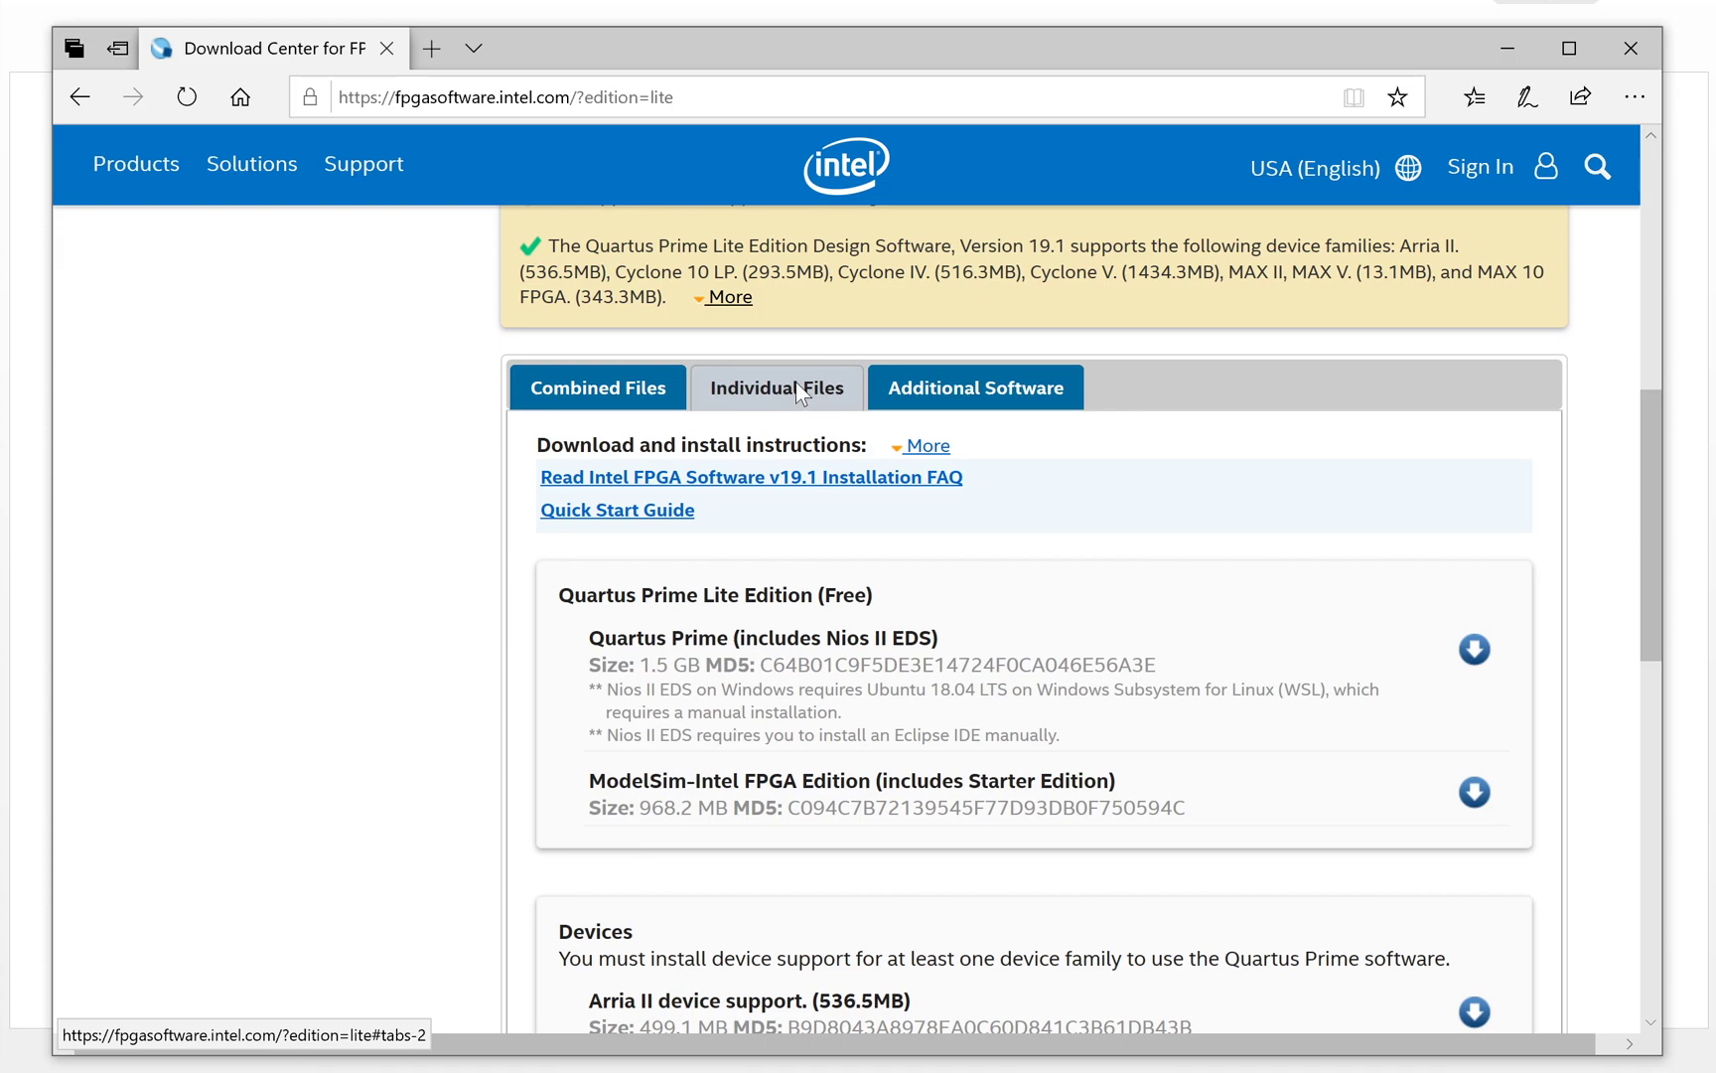
scroll(798, 392, "down", 1)
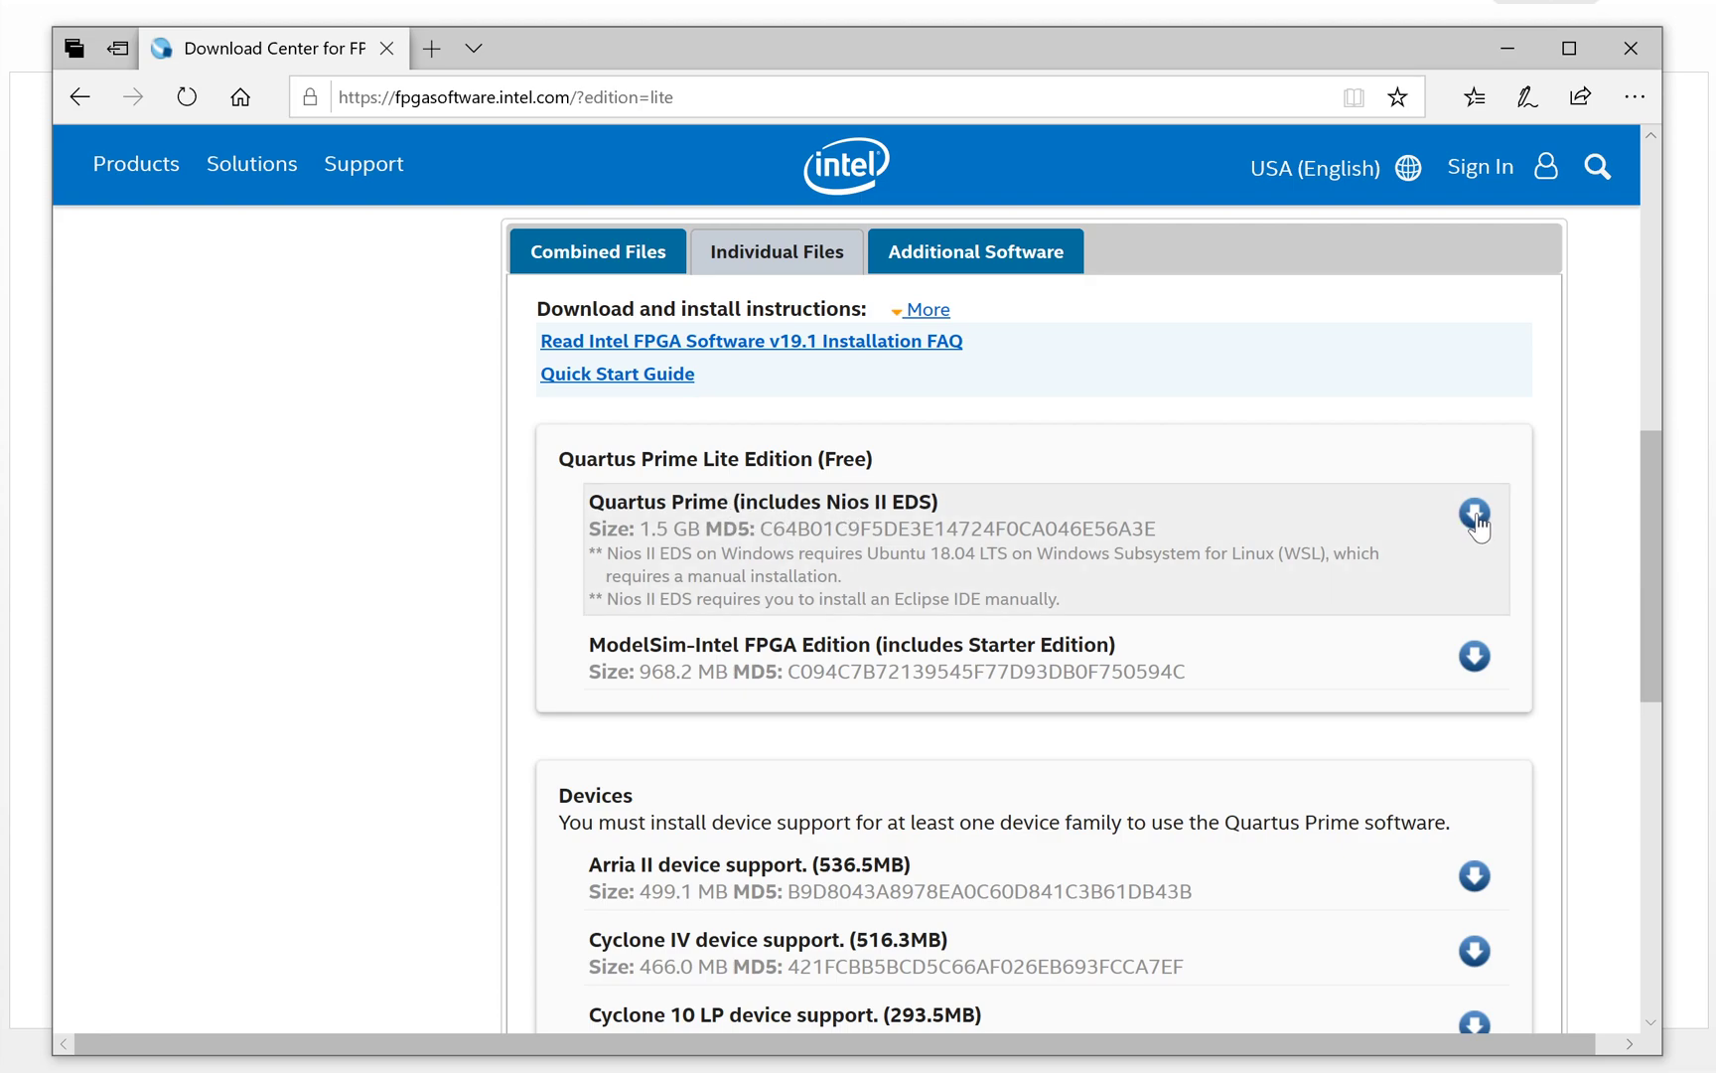
scroll(665, 536, "down", 1)
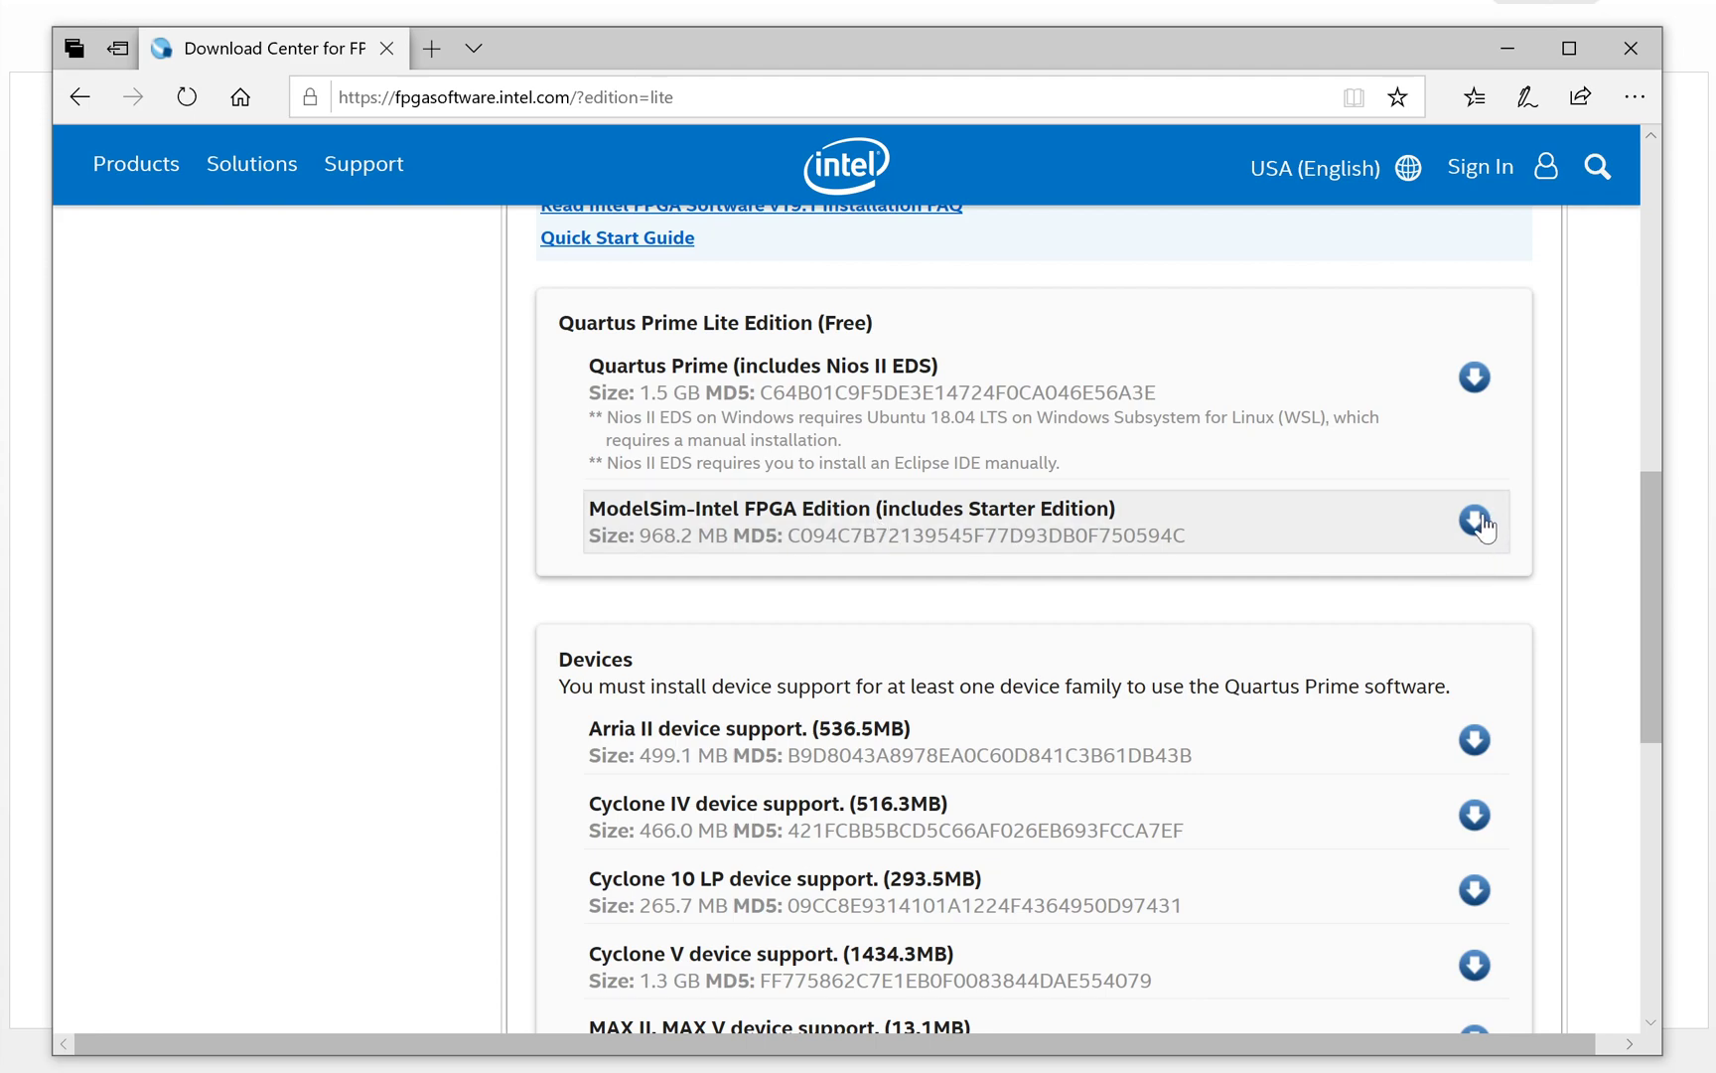
scroll(1072, 502, "down", 1)
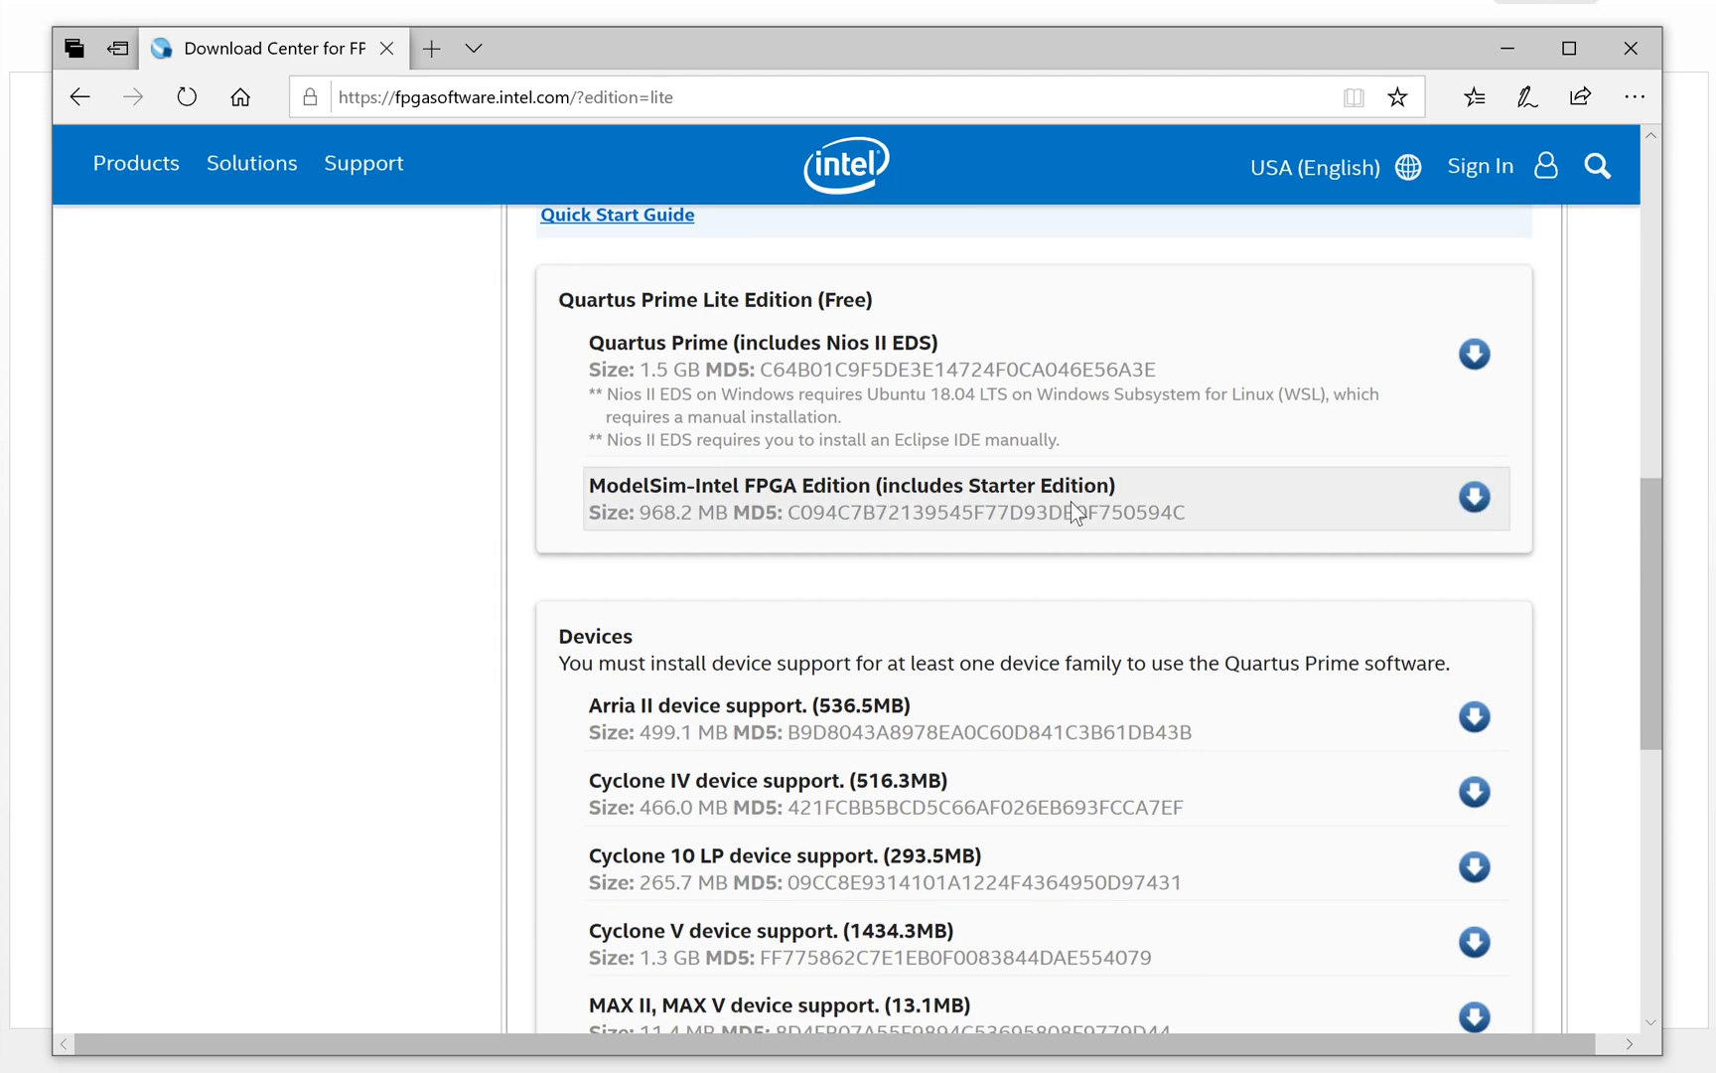
scroll(1071, 502, "down", 2)
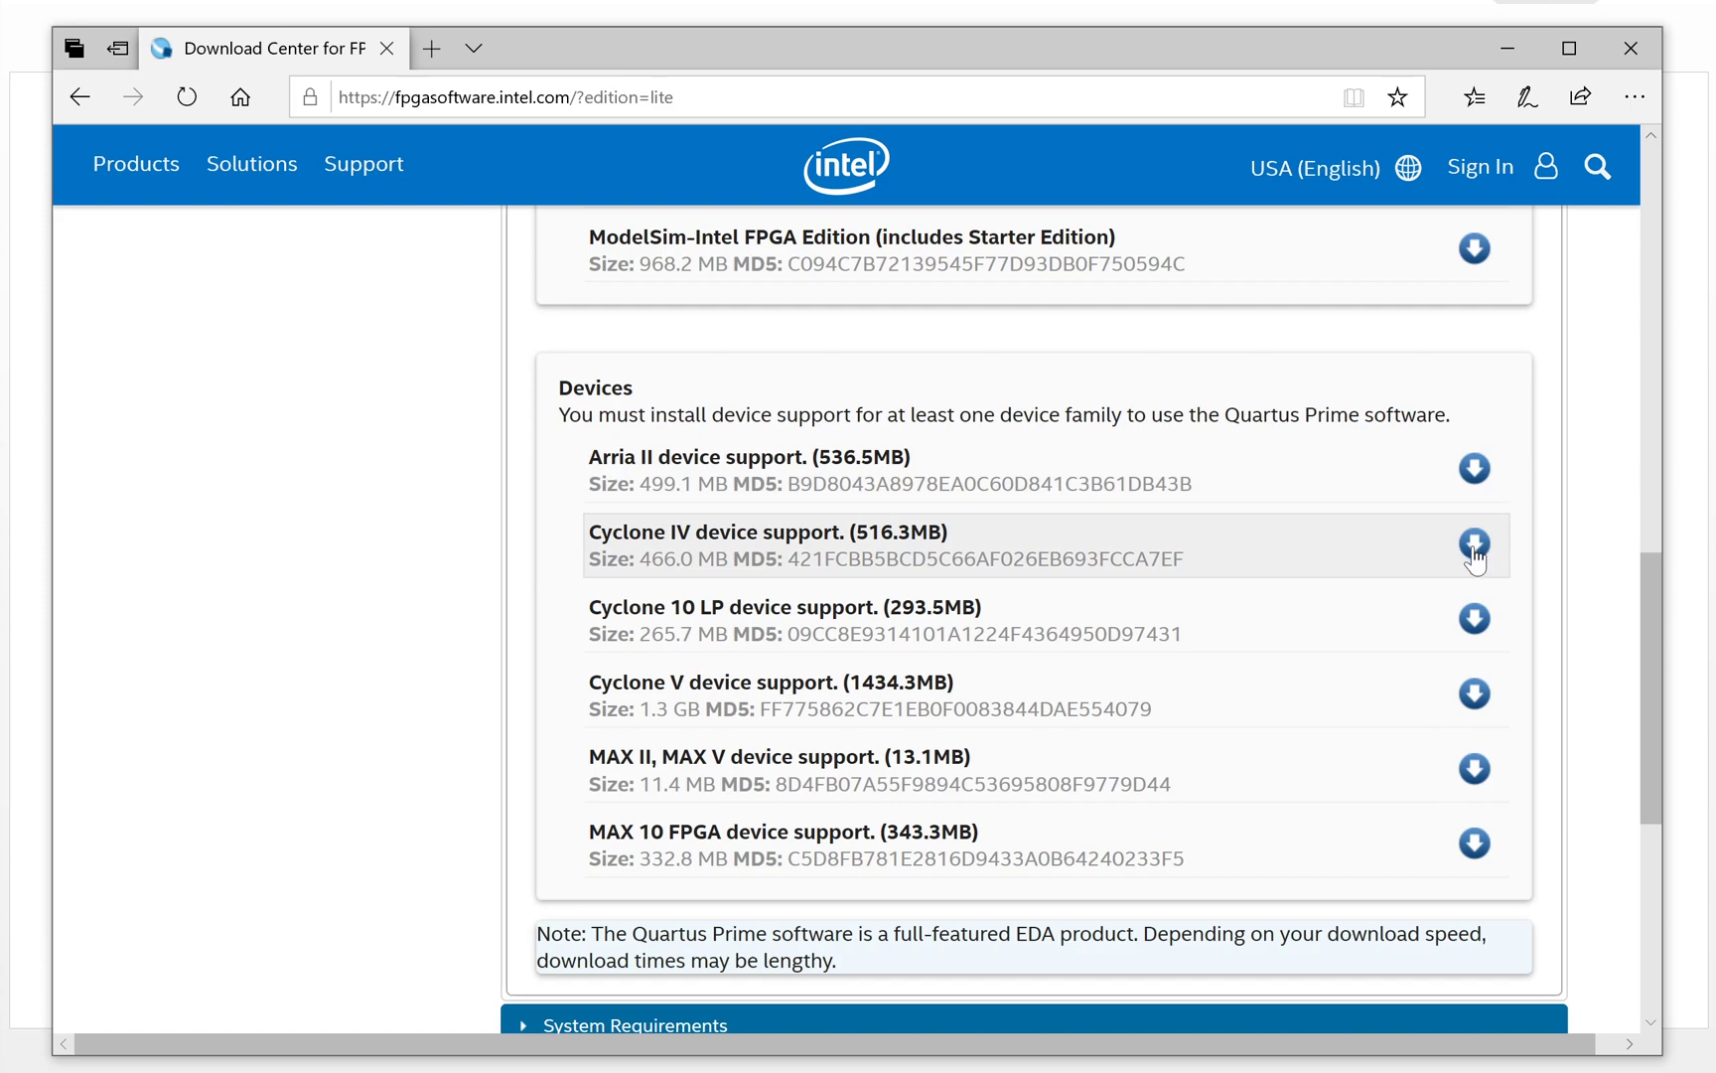
scroll(1500, 481, "up", 3)
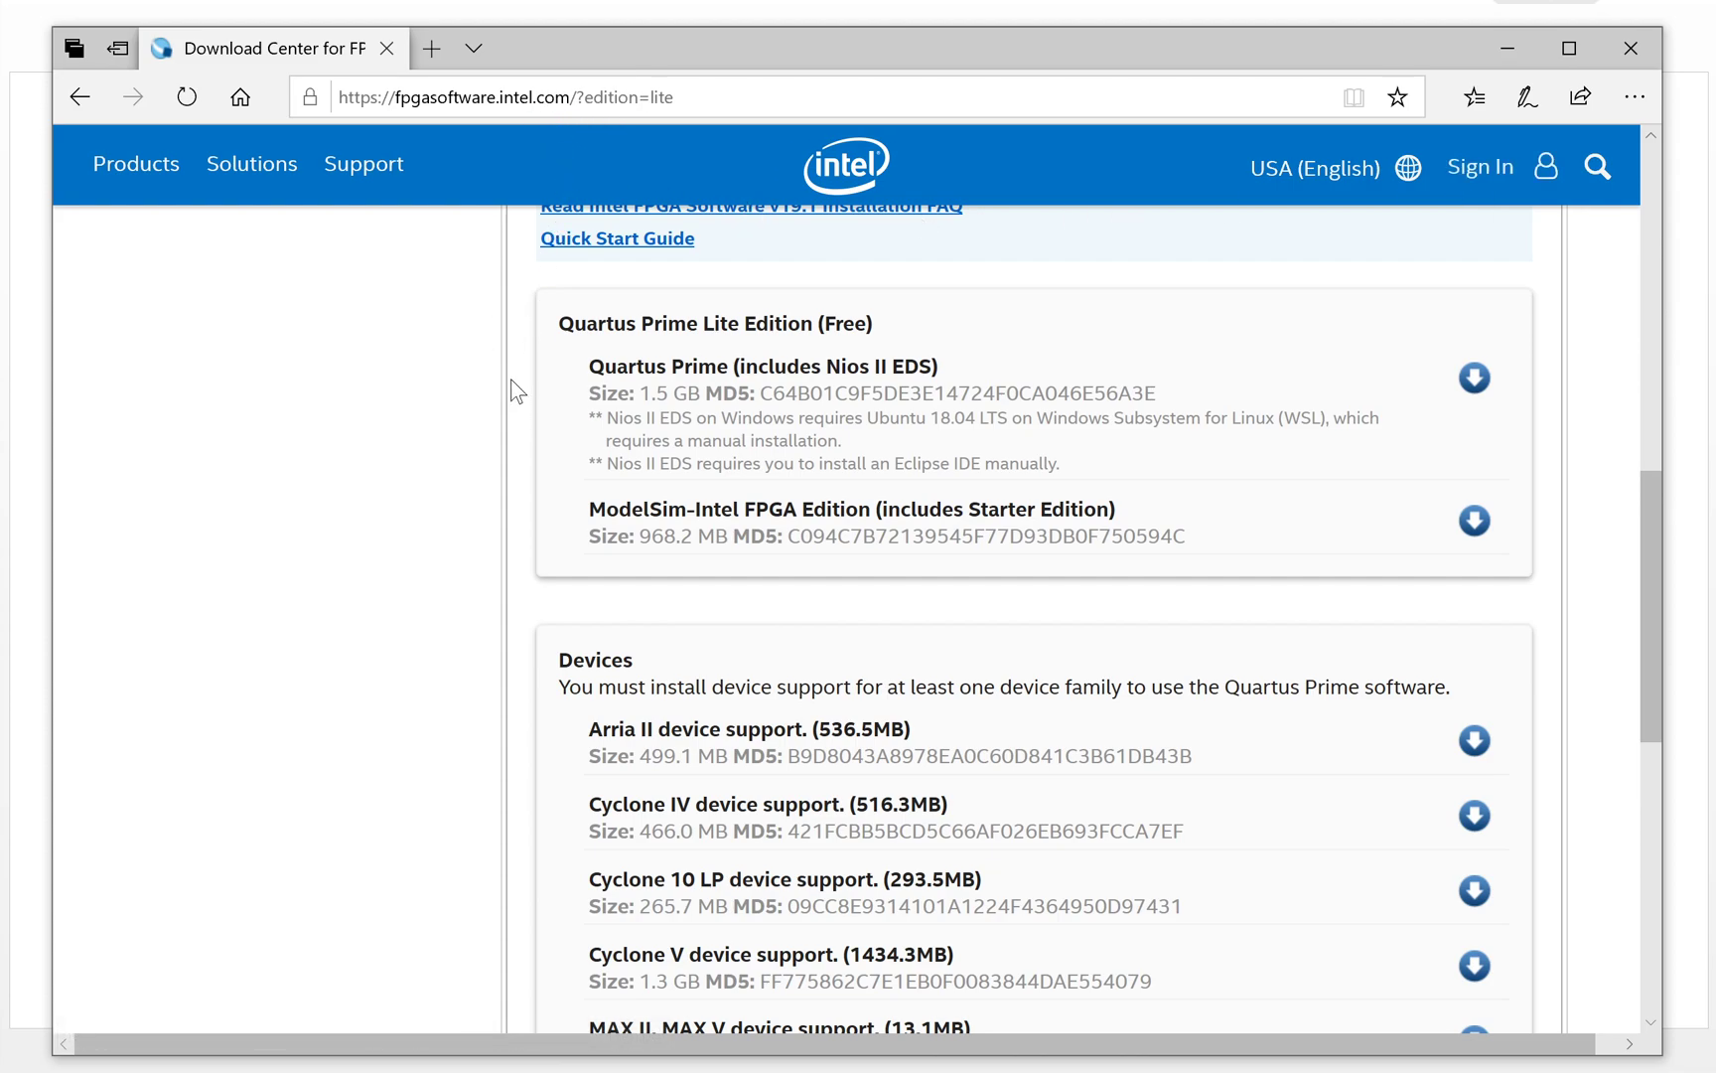
key("alt+Tab")
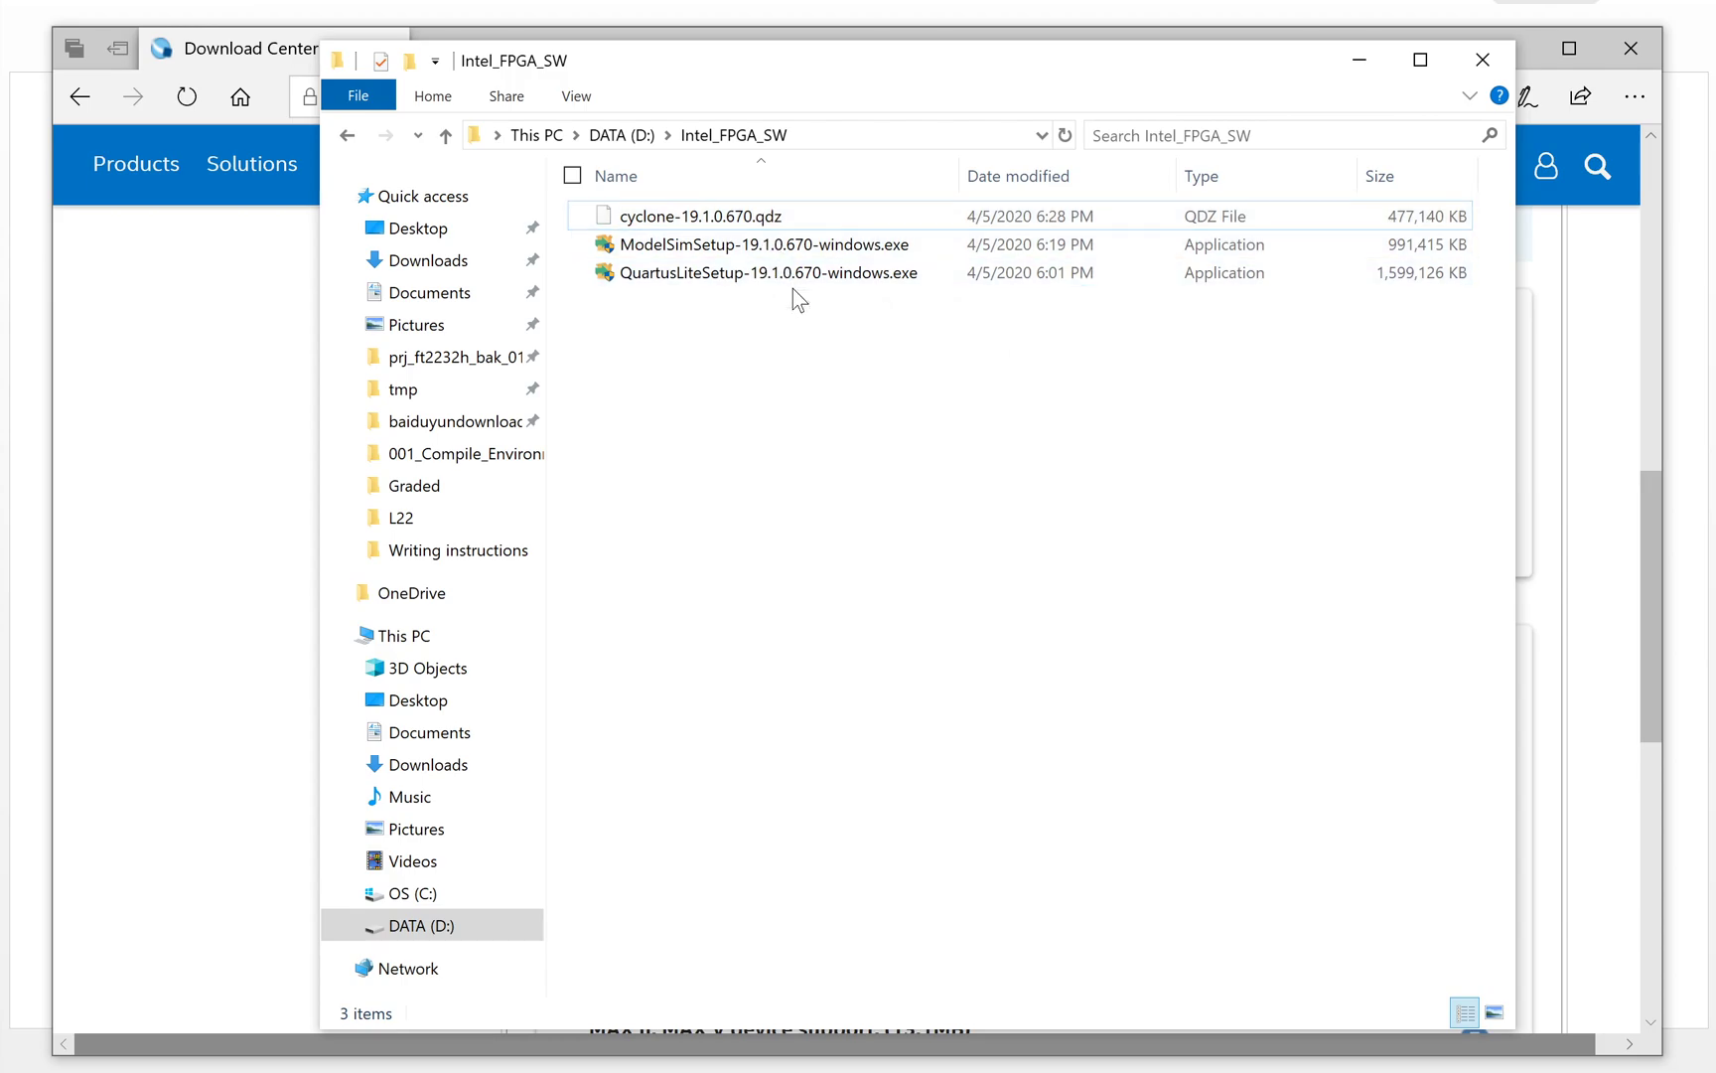
Launch QuartusLiteSetup-19.1.0.670-windows.exe from the Intel_FPGA_SW folder
left_click_drag(884, 64, 884, 223)
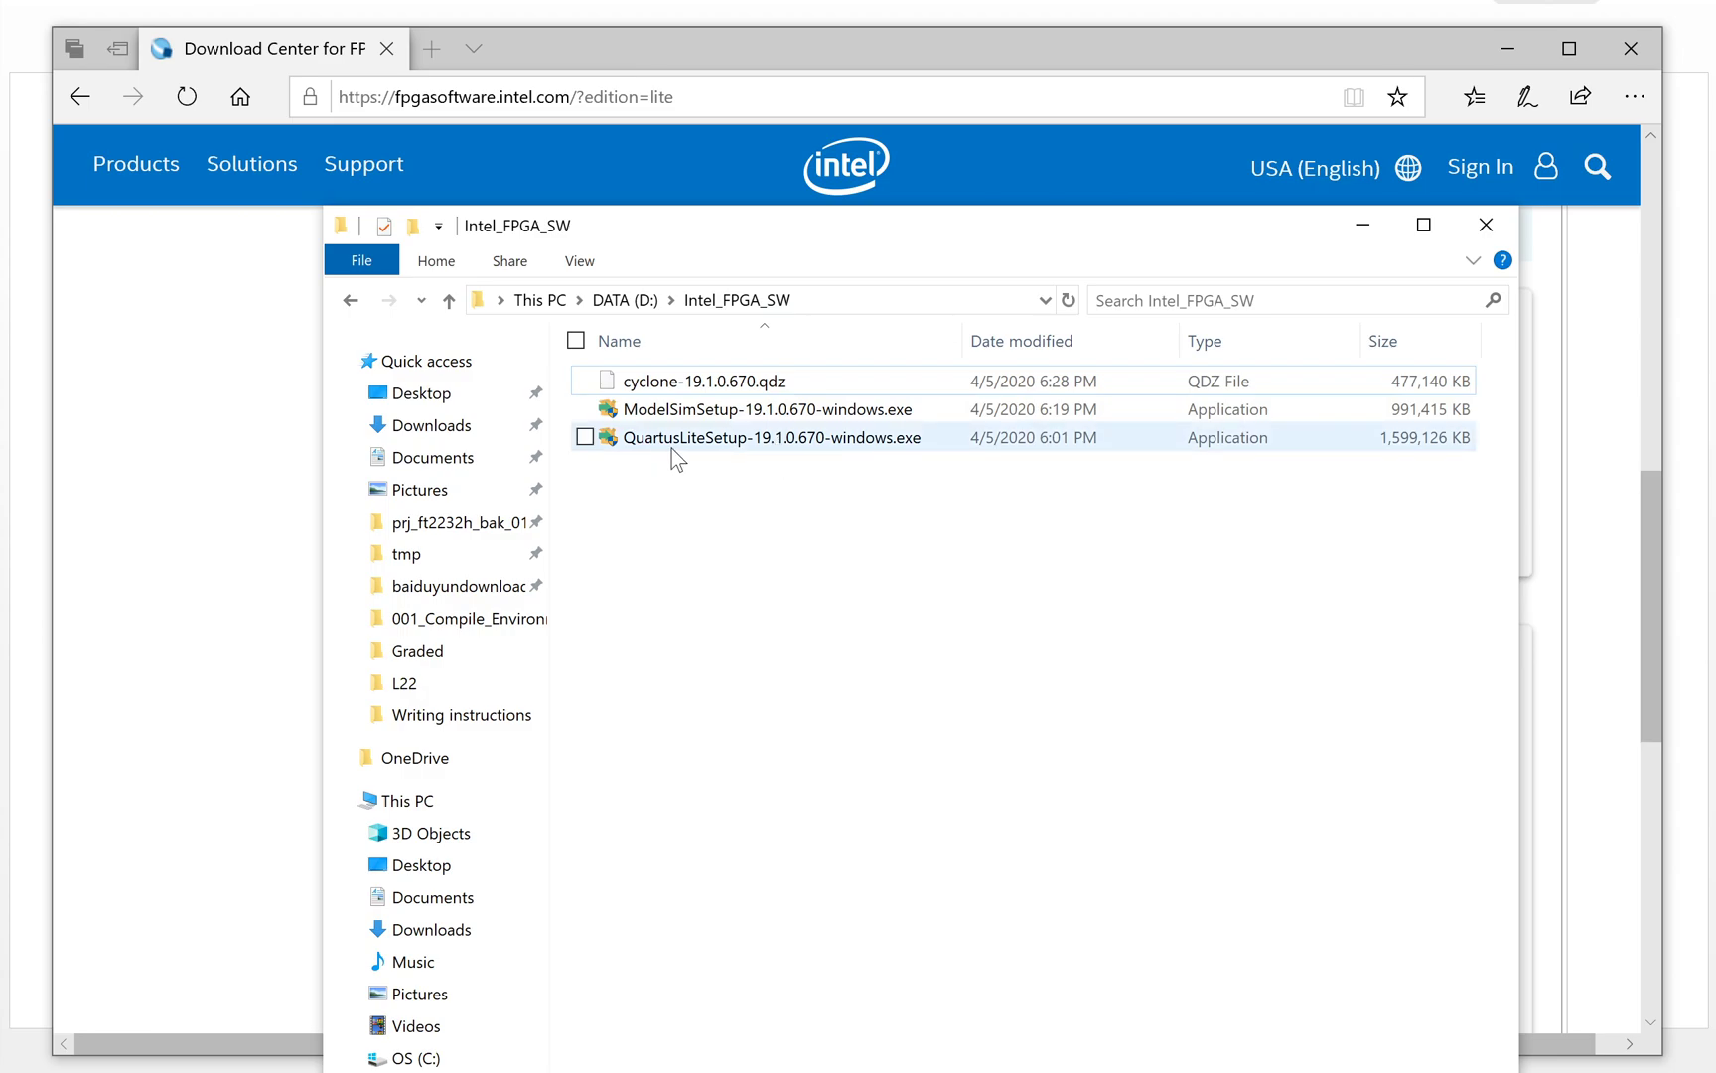
mouse_move(674, 449)
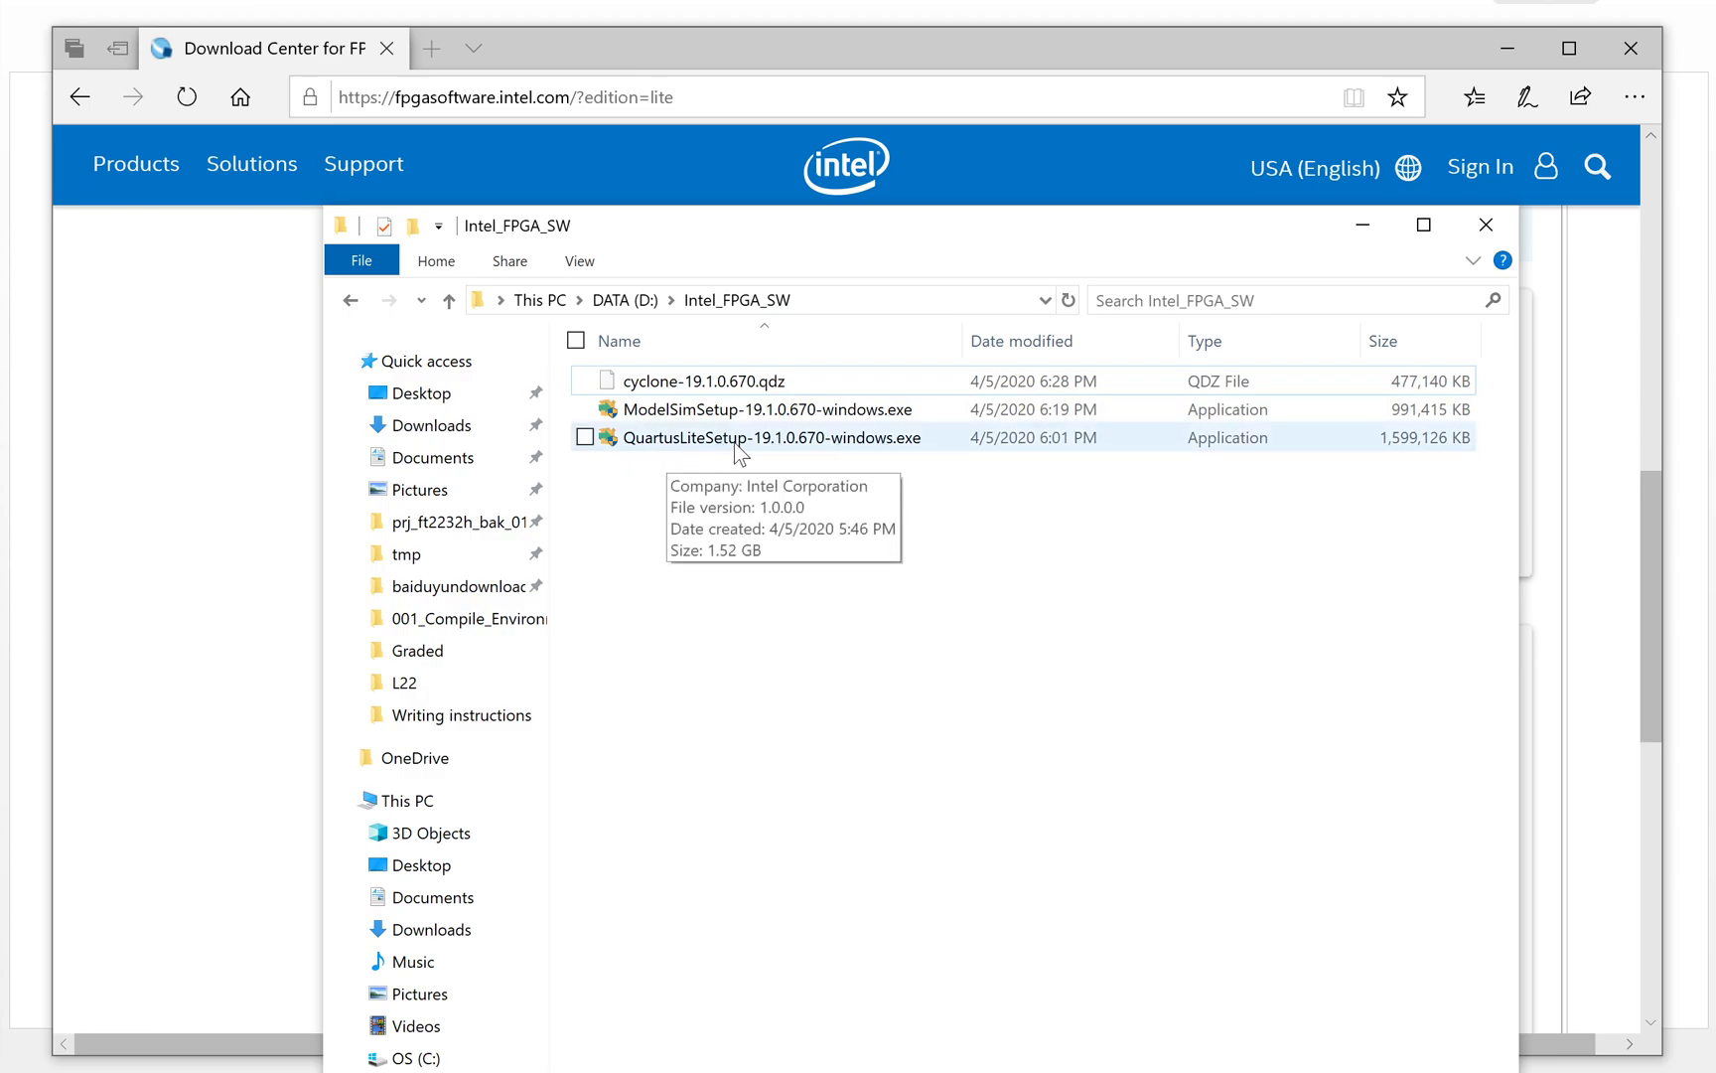
double_click(874, 442)
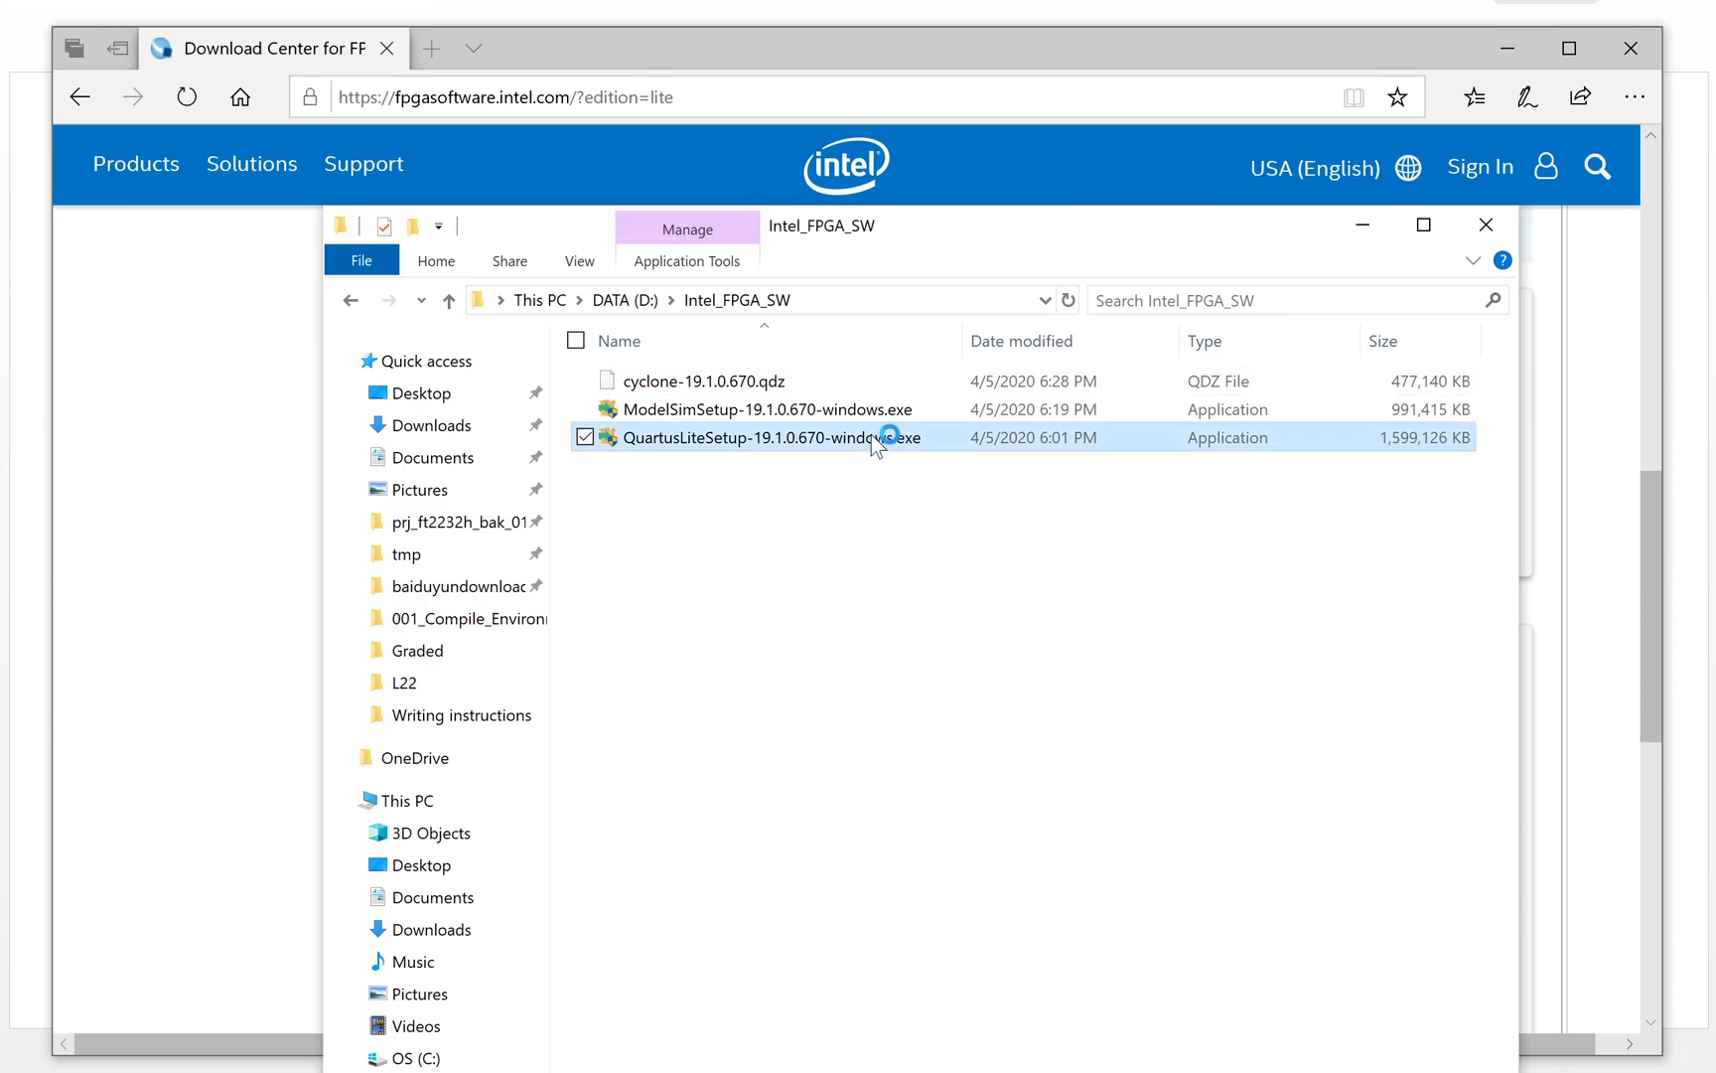
mouse_move(920, 438)
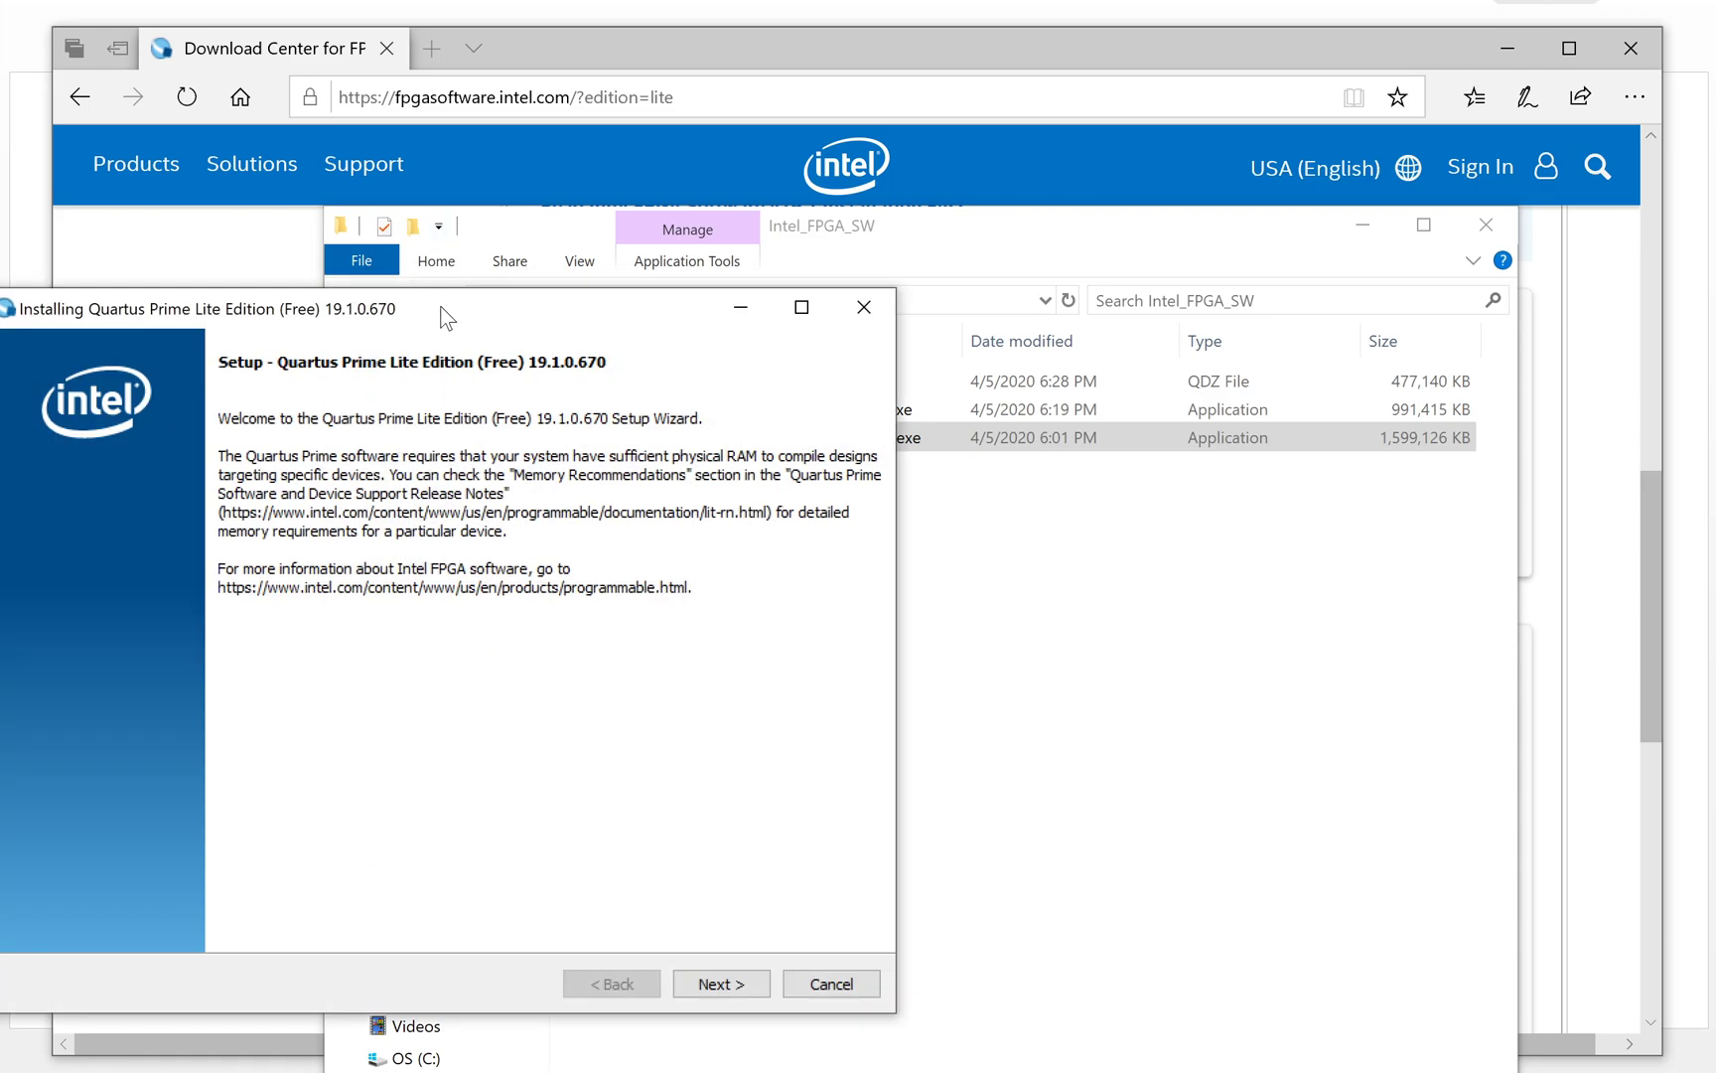
Pass the welcome page and accept the licence agreement in the setup wizard
left_click_drag(434, 308, 824, 274)
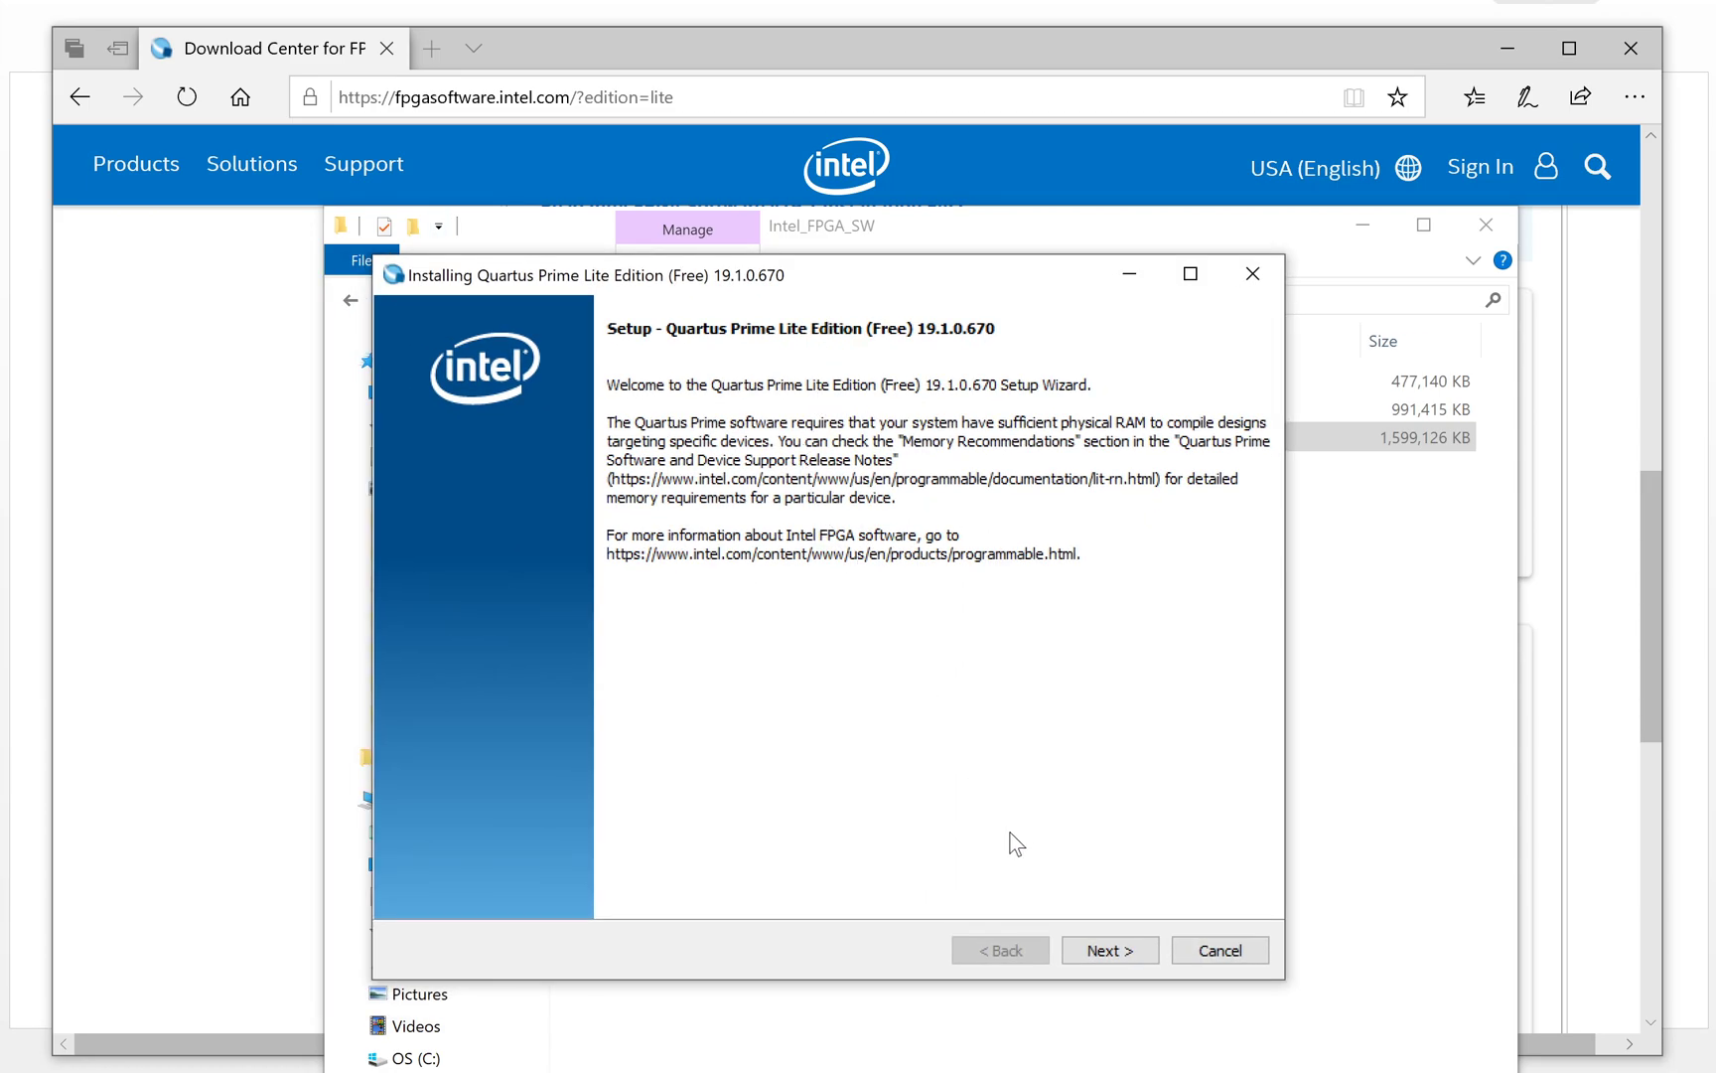
left_click(1107, 950)
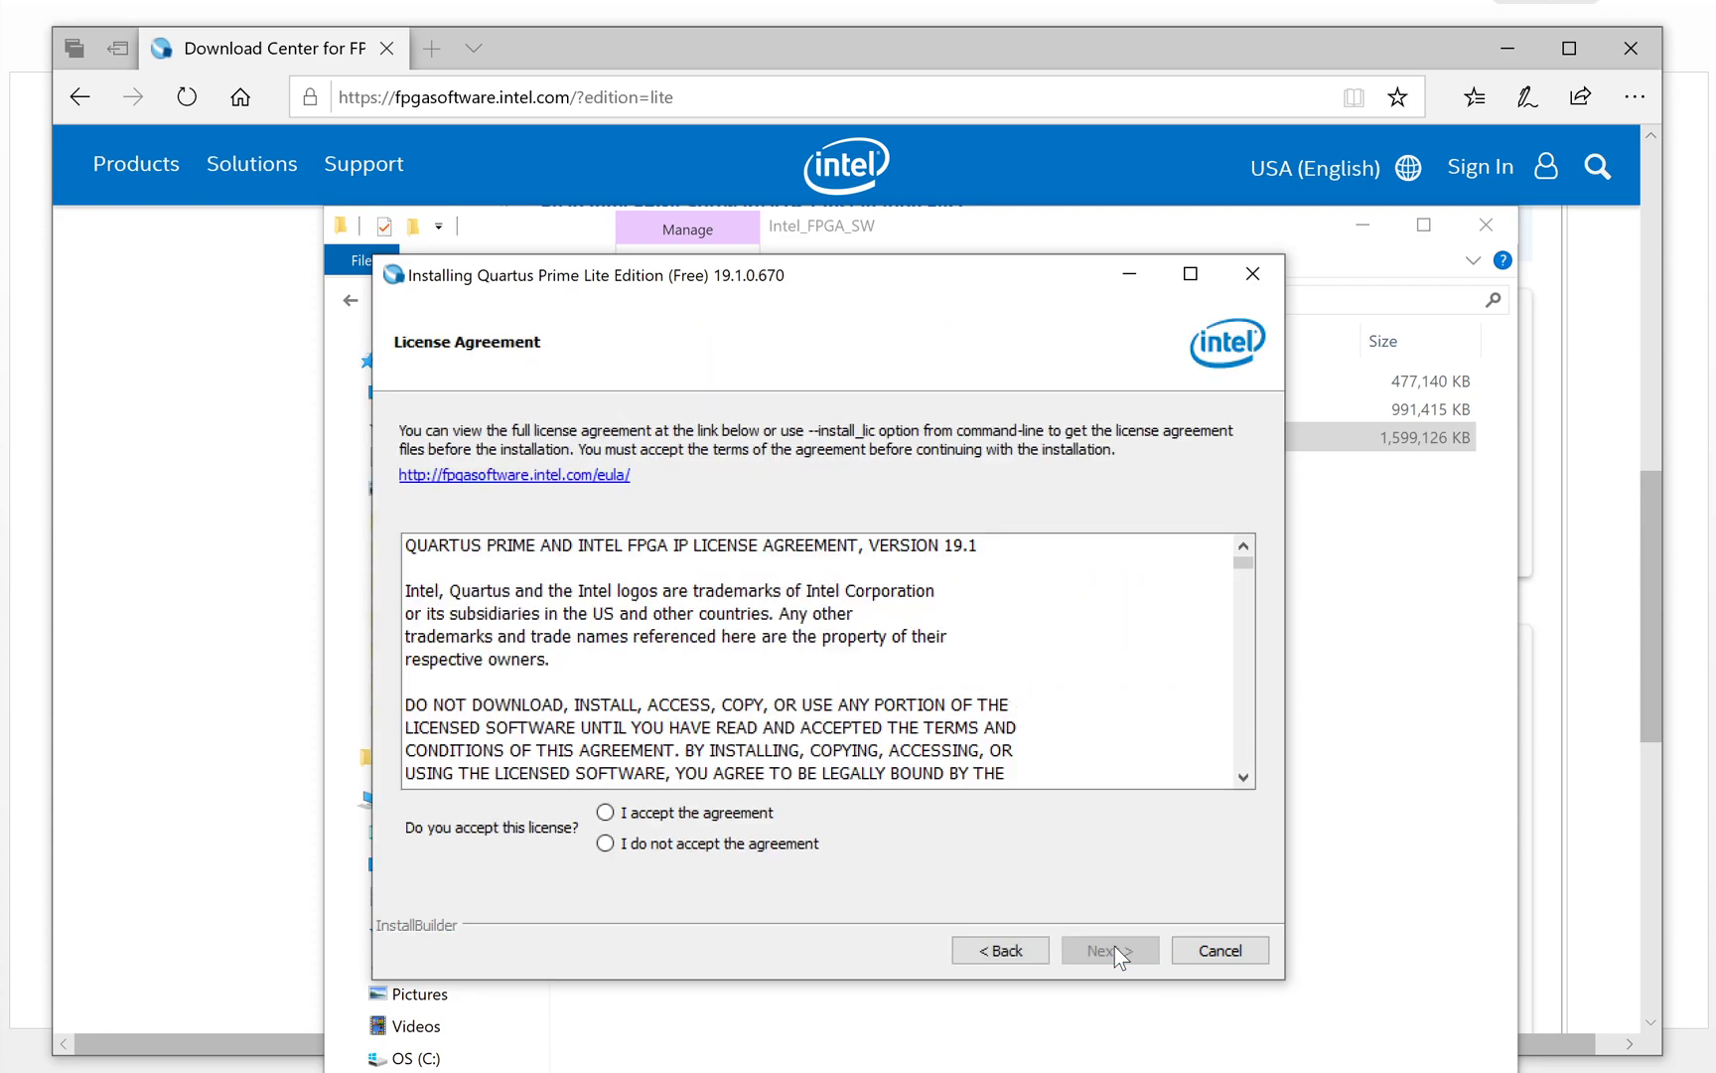
left_click(698, 812)
left_click(1108, 950)
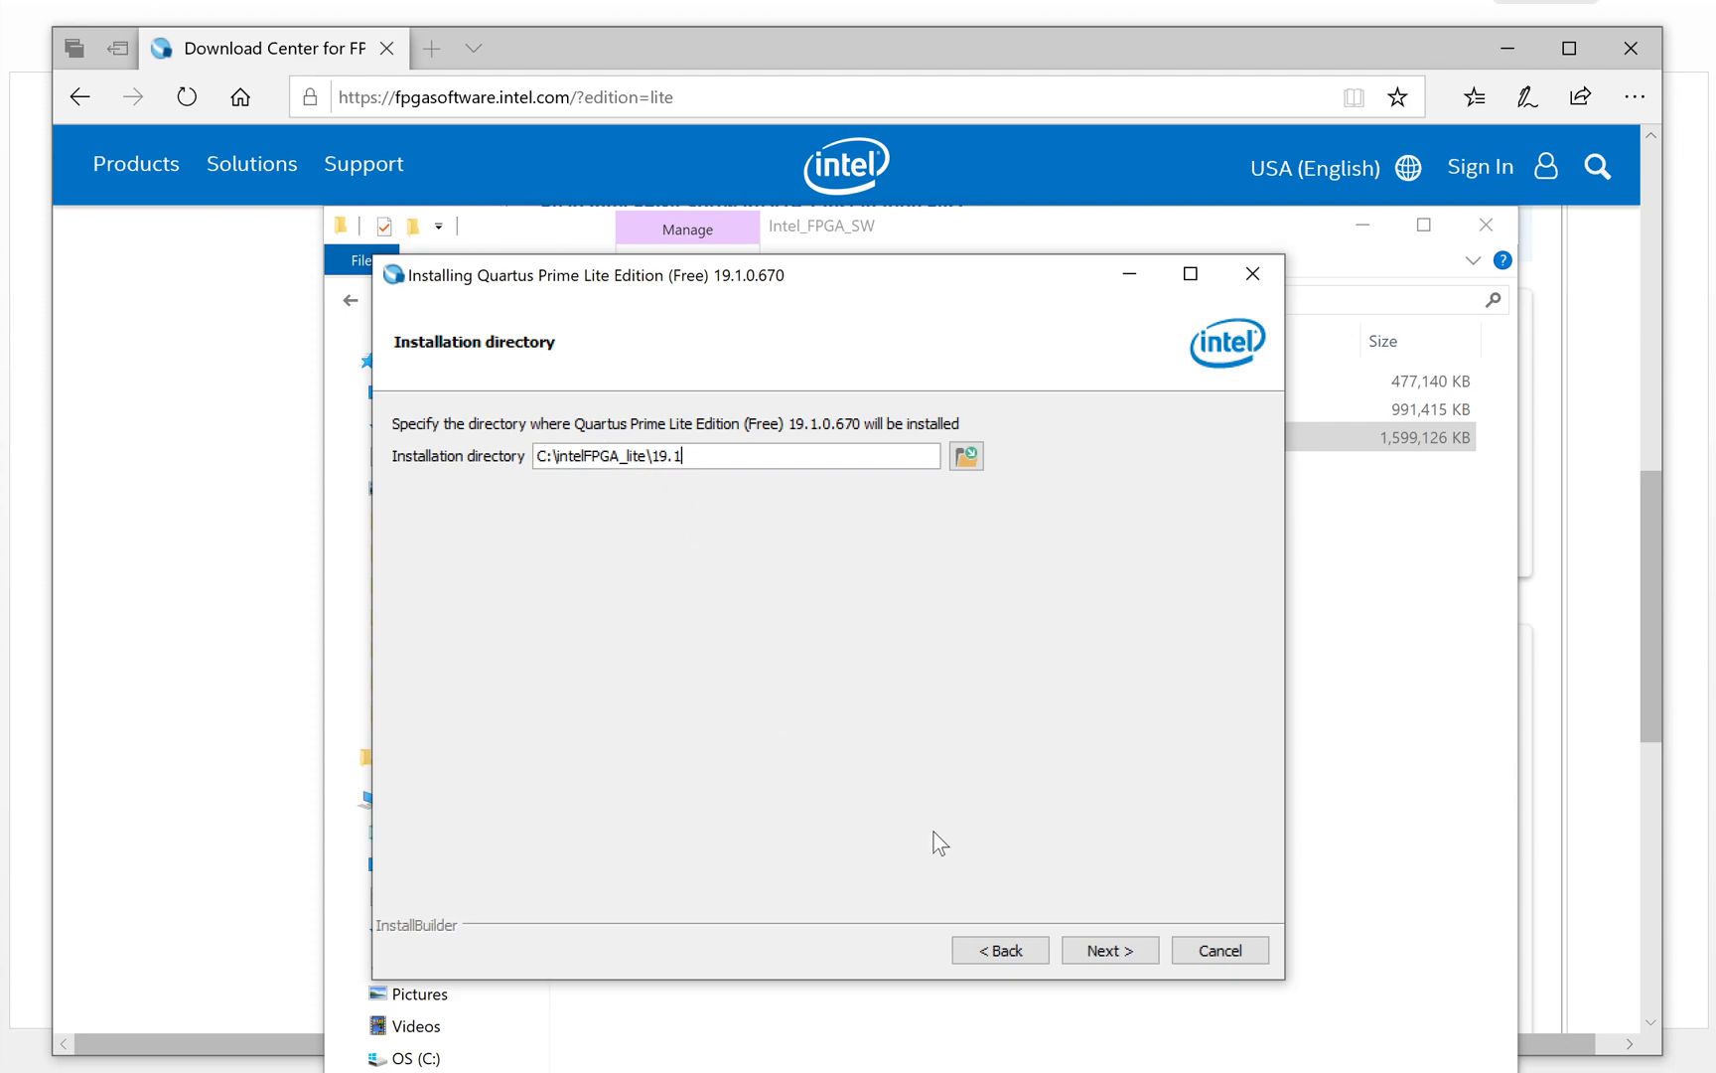
Confirm C:\intelFPGA_lite\19.1 despite existing contents and keep Cyclone IV and ModelSim Starter Edition selected
left_click(1128, 949)
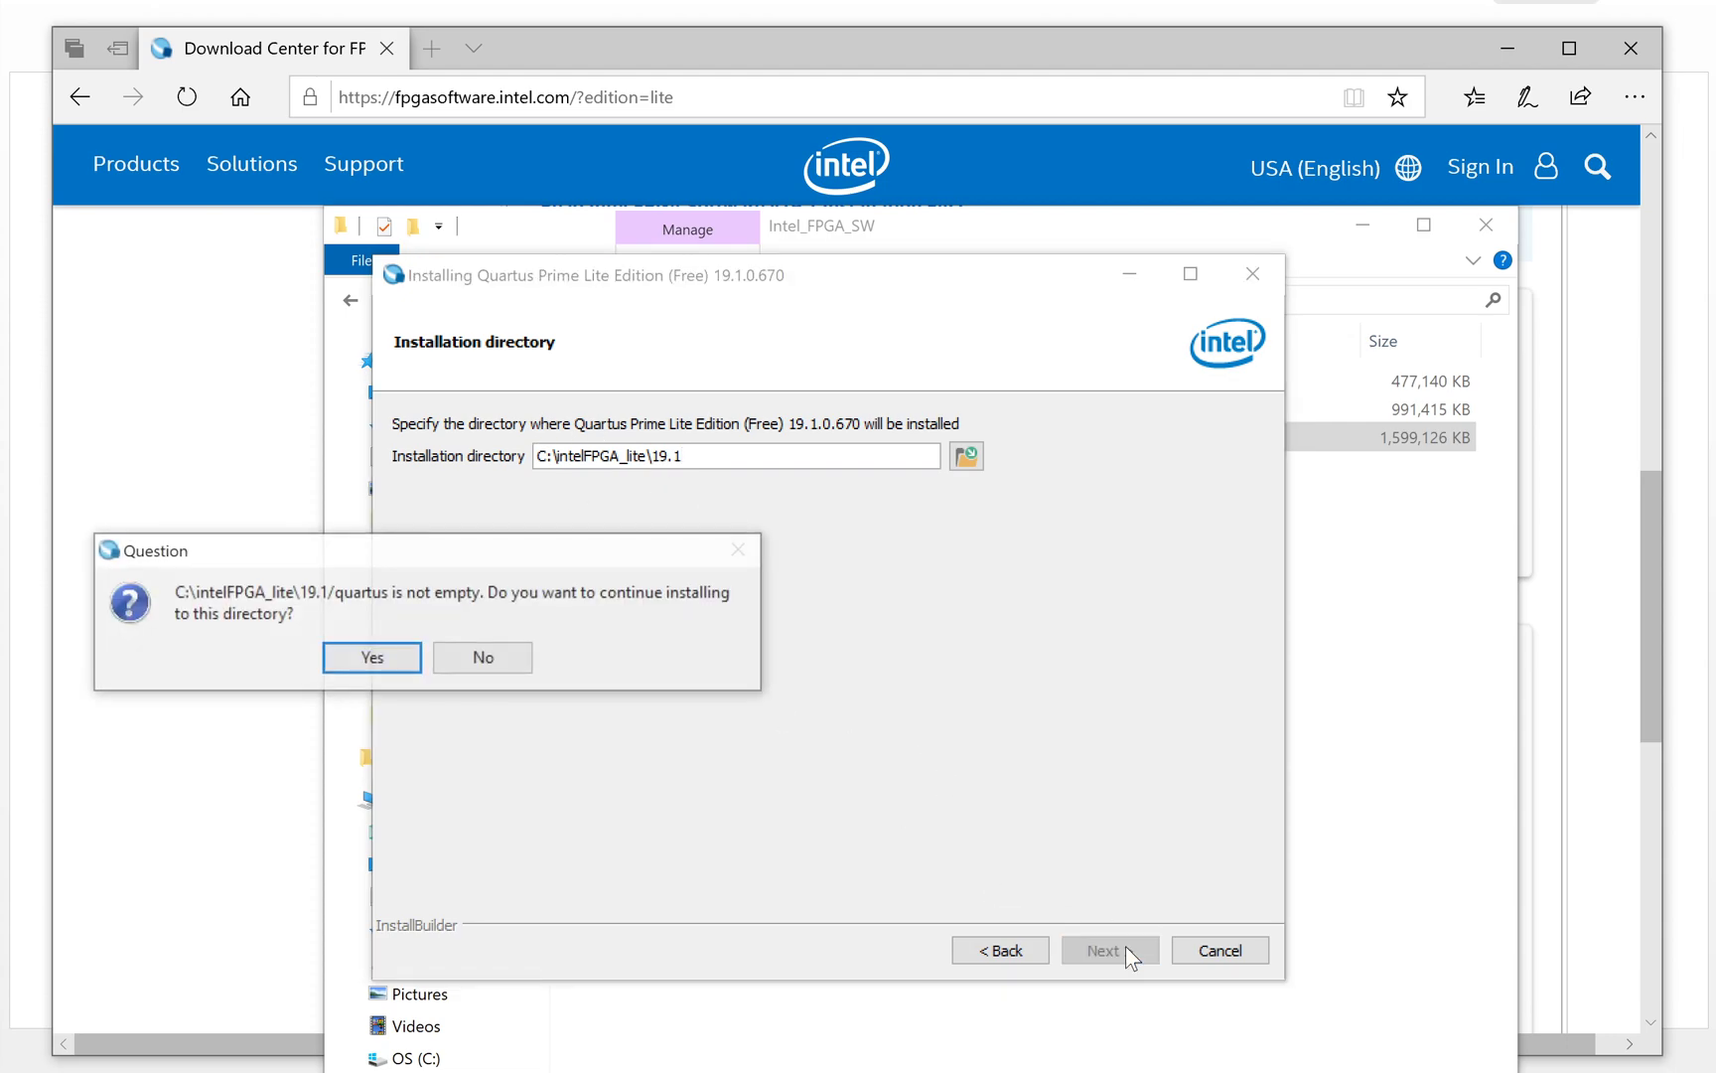
left_click_drag(565, 562, 744, 555)
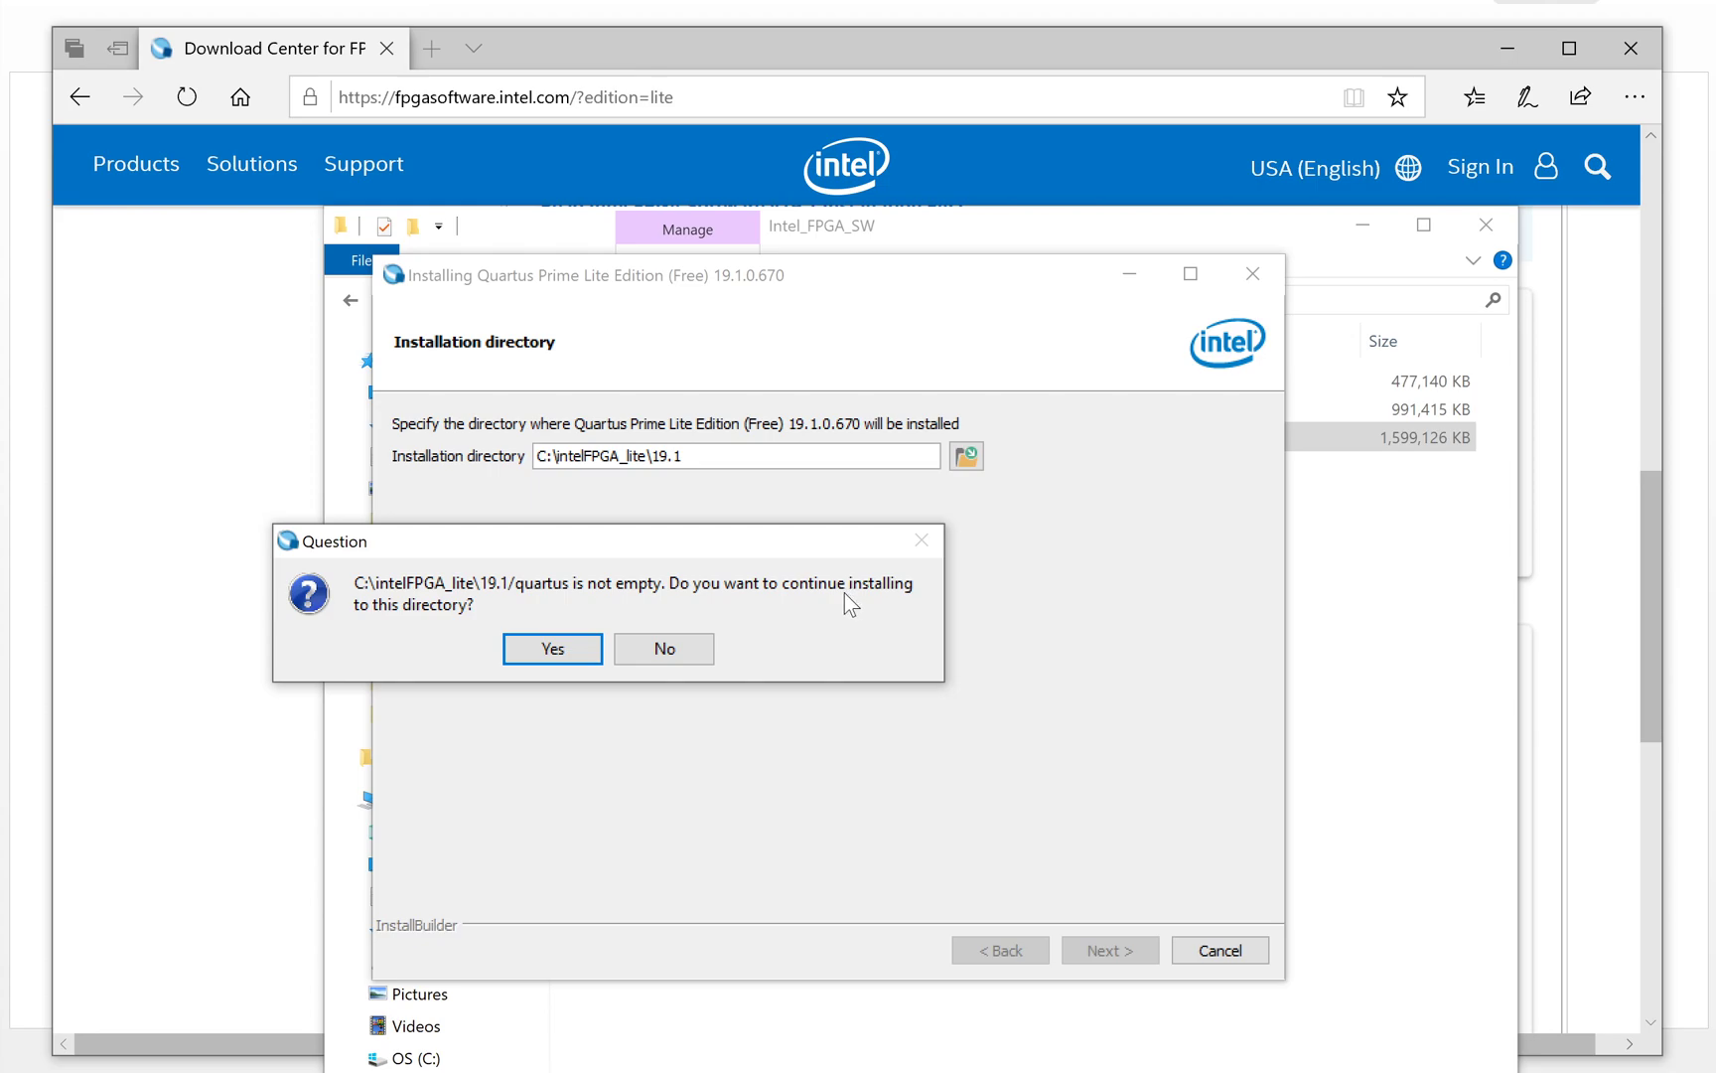
left_click(569, 651)
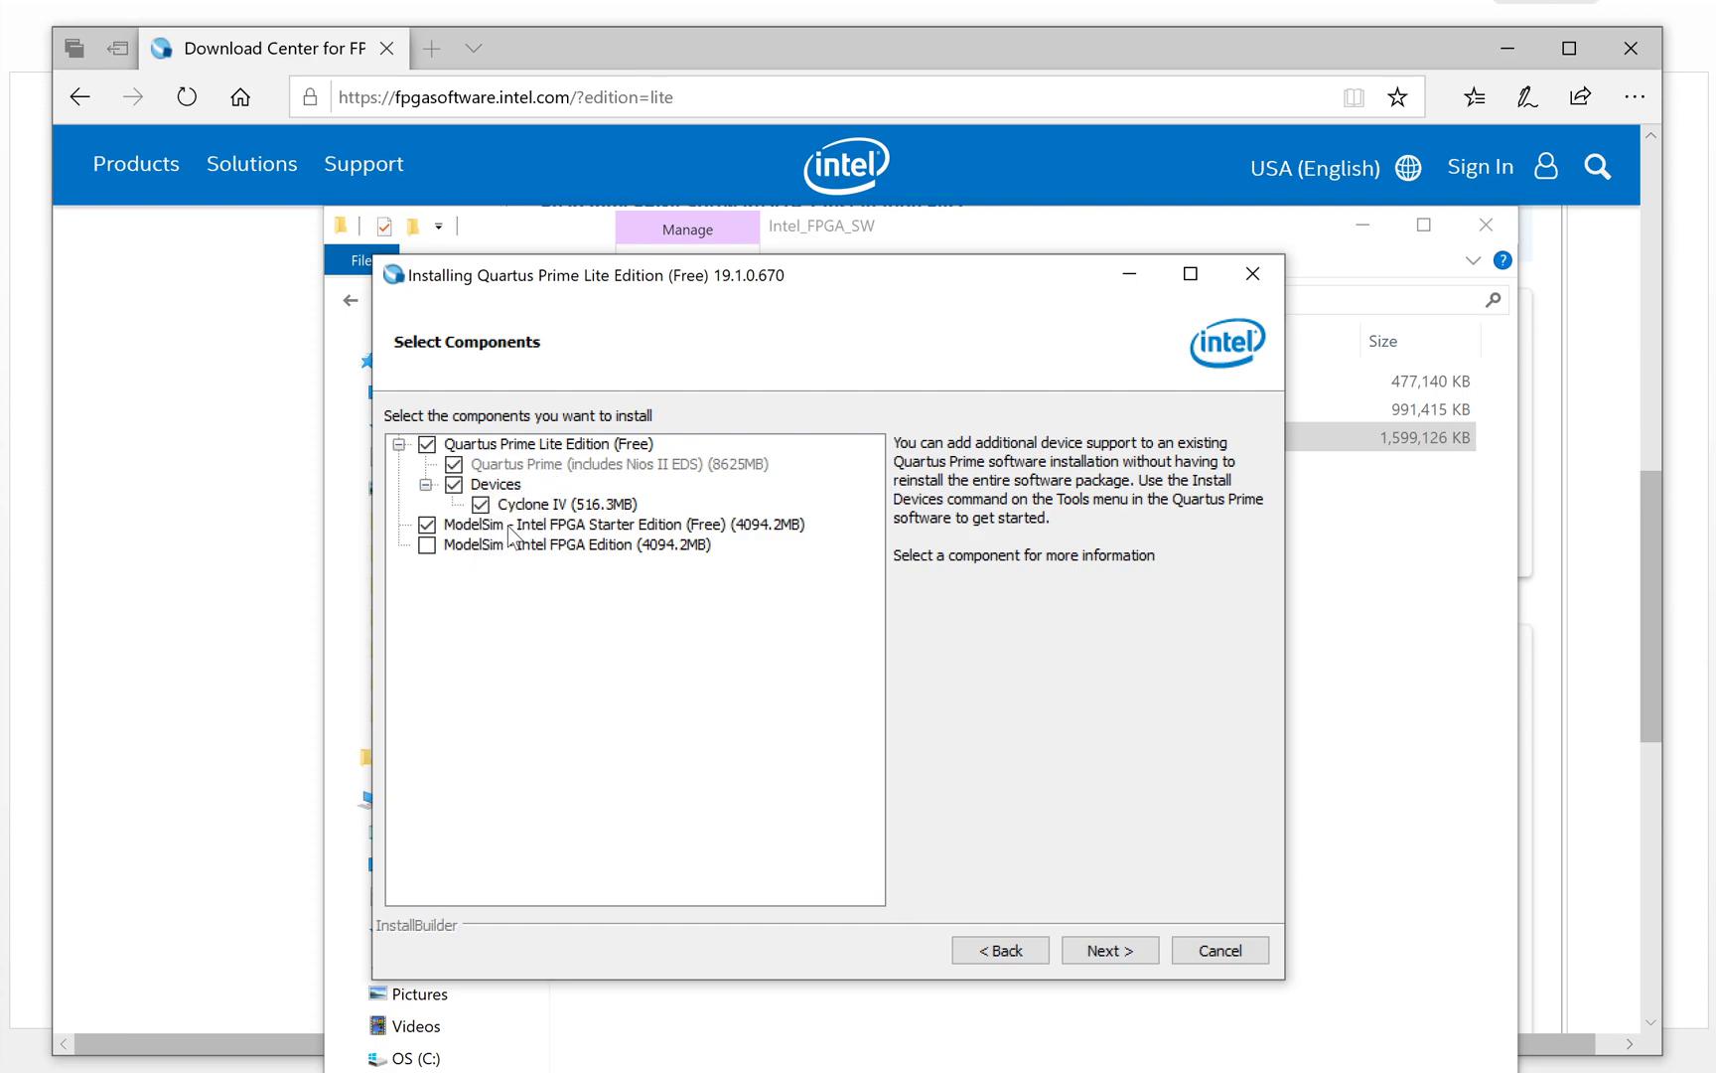
left_click(1134, 948)
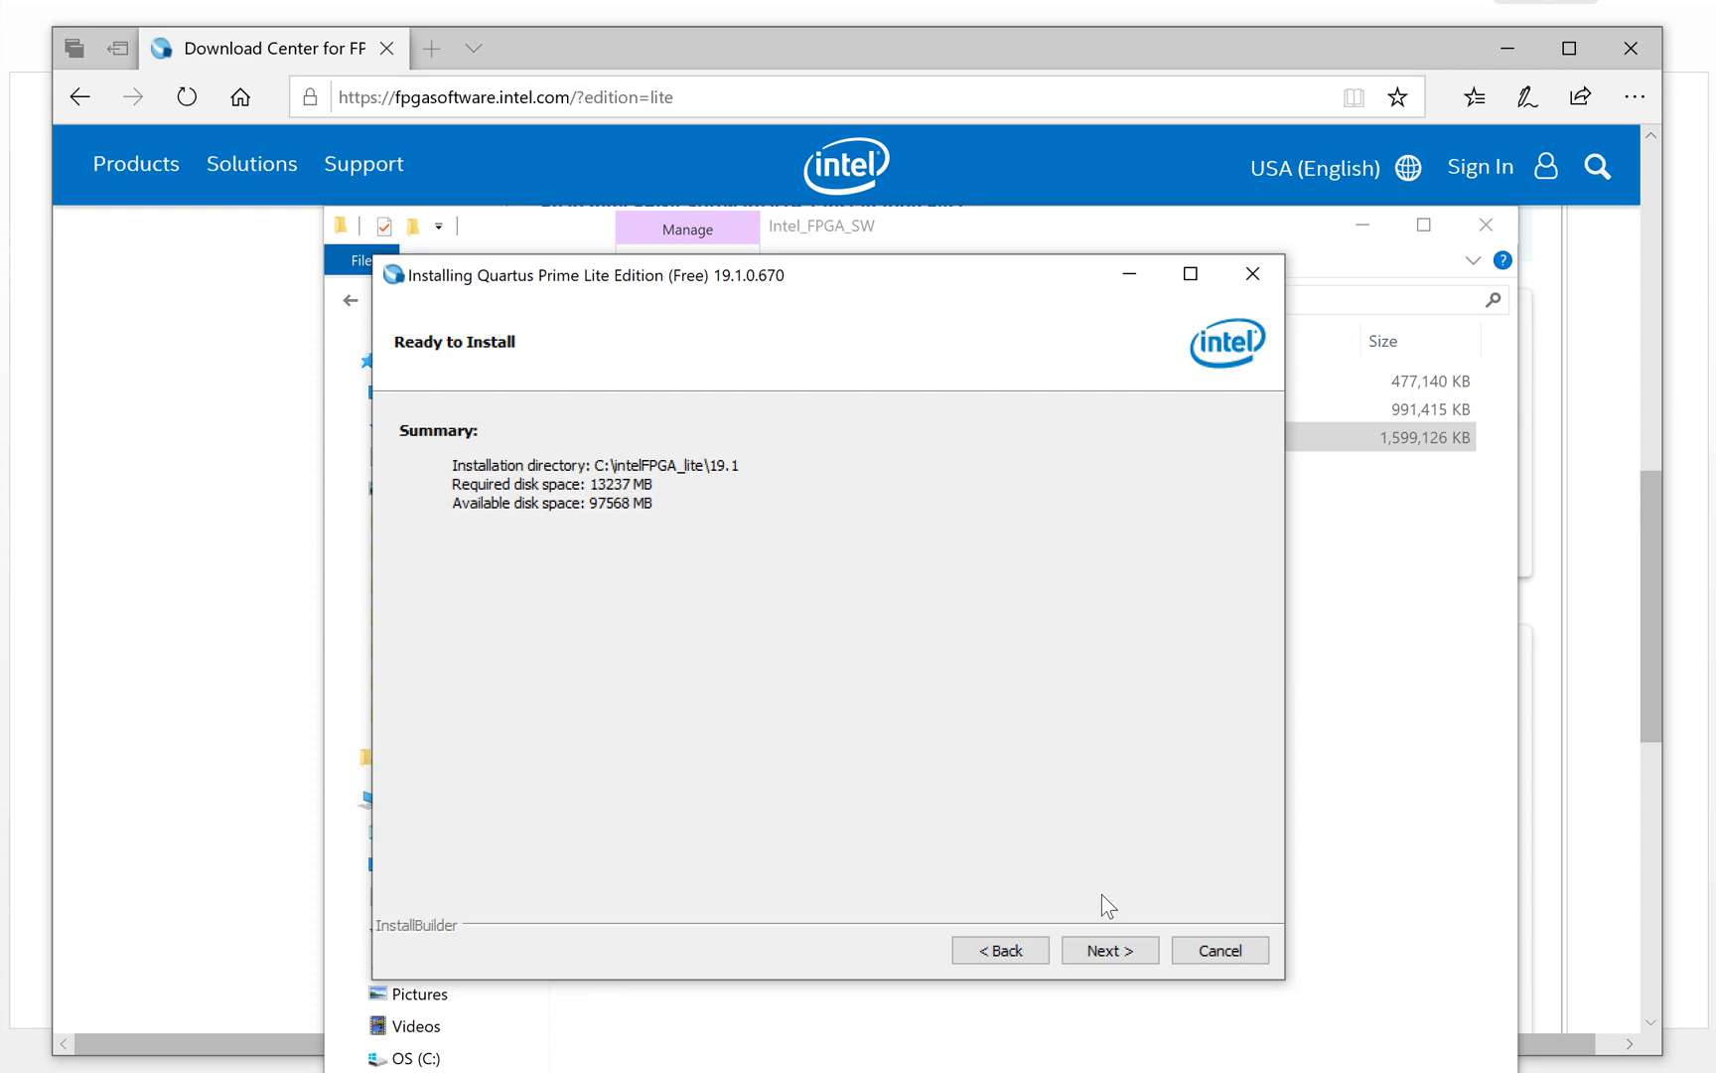
Start the 13237 MB installation from the Ready to Install summary
left_click(1109, 950)
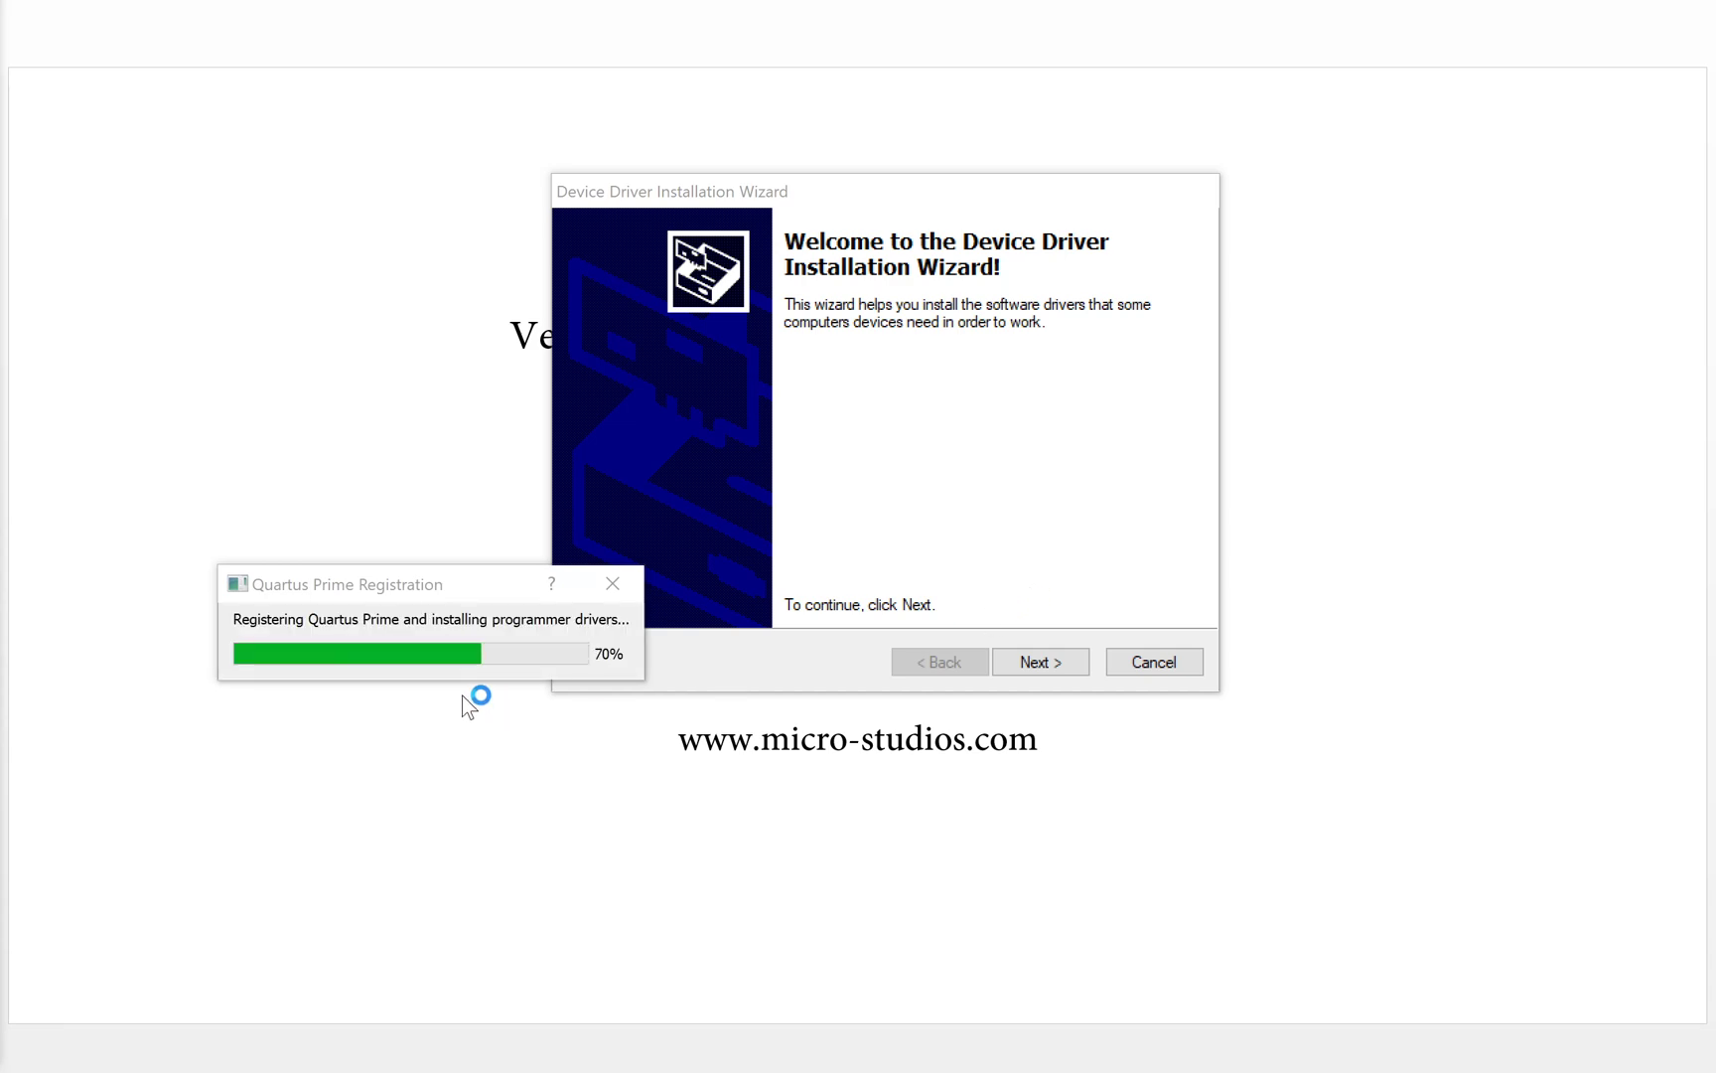
Install the Altera (WinUSB) JTAG cables driver and close the driver wizard
left_click(1061, 663)
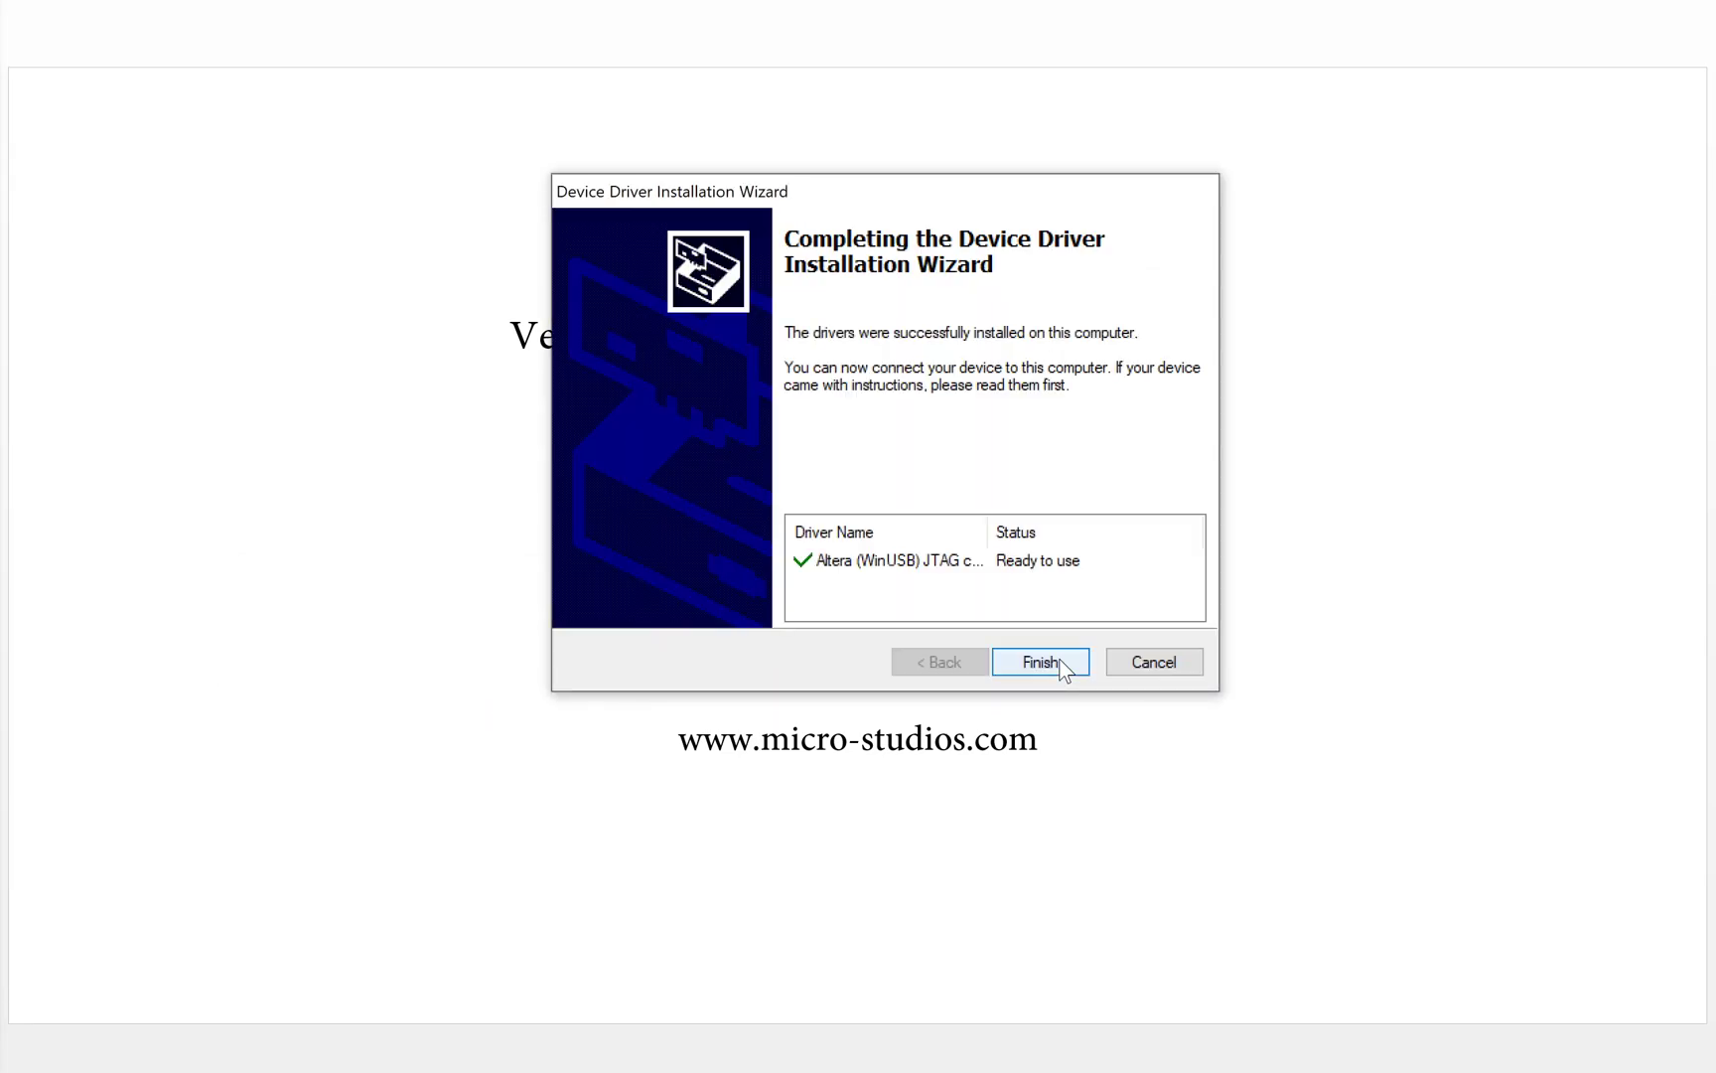
left_click_drag(987, 532, 1073, 536)
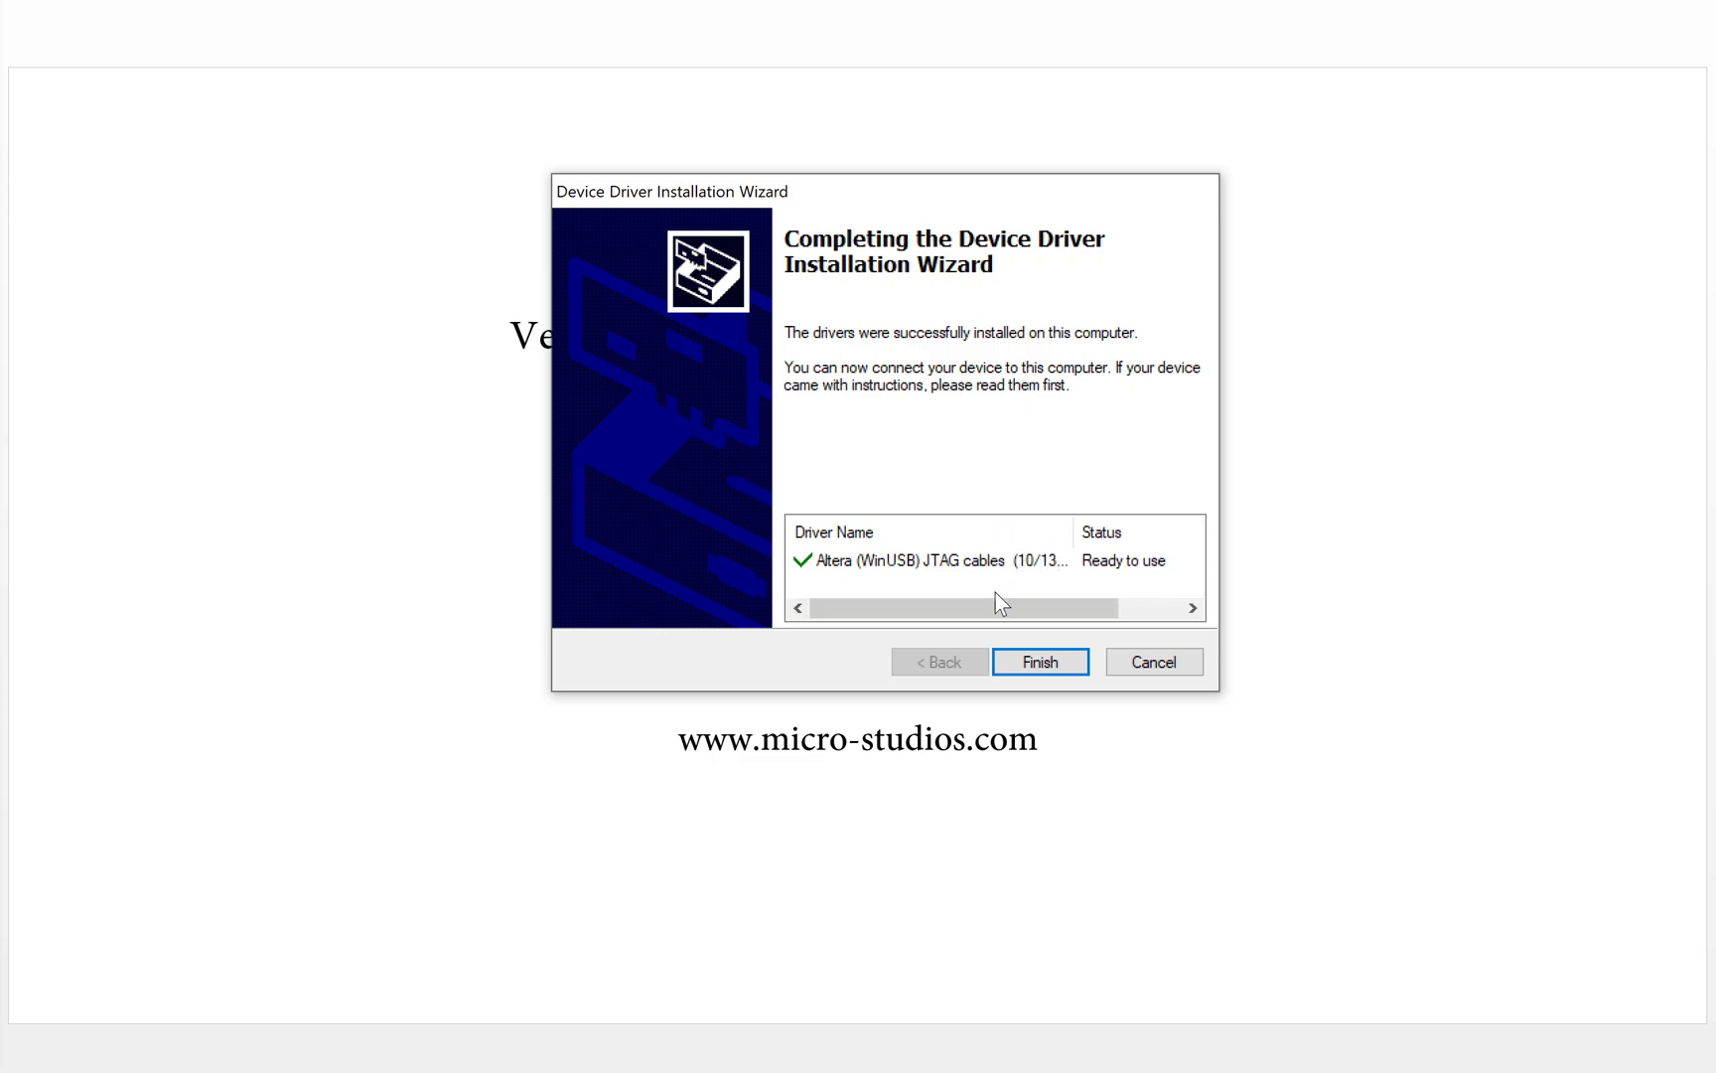
left_click(1039, 664)
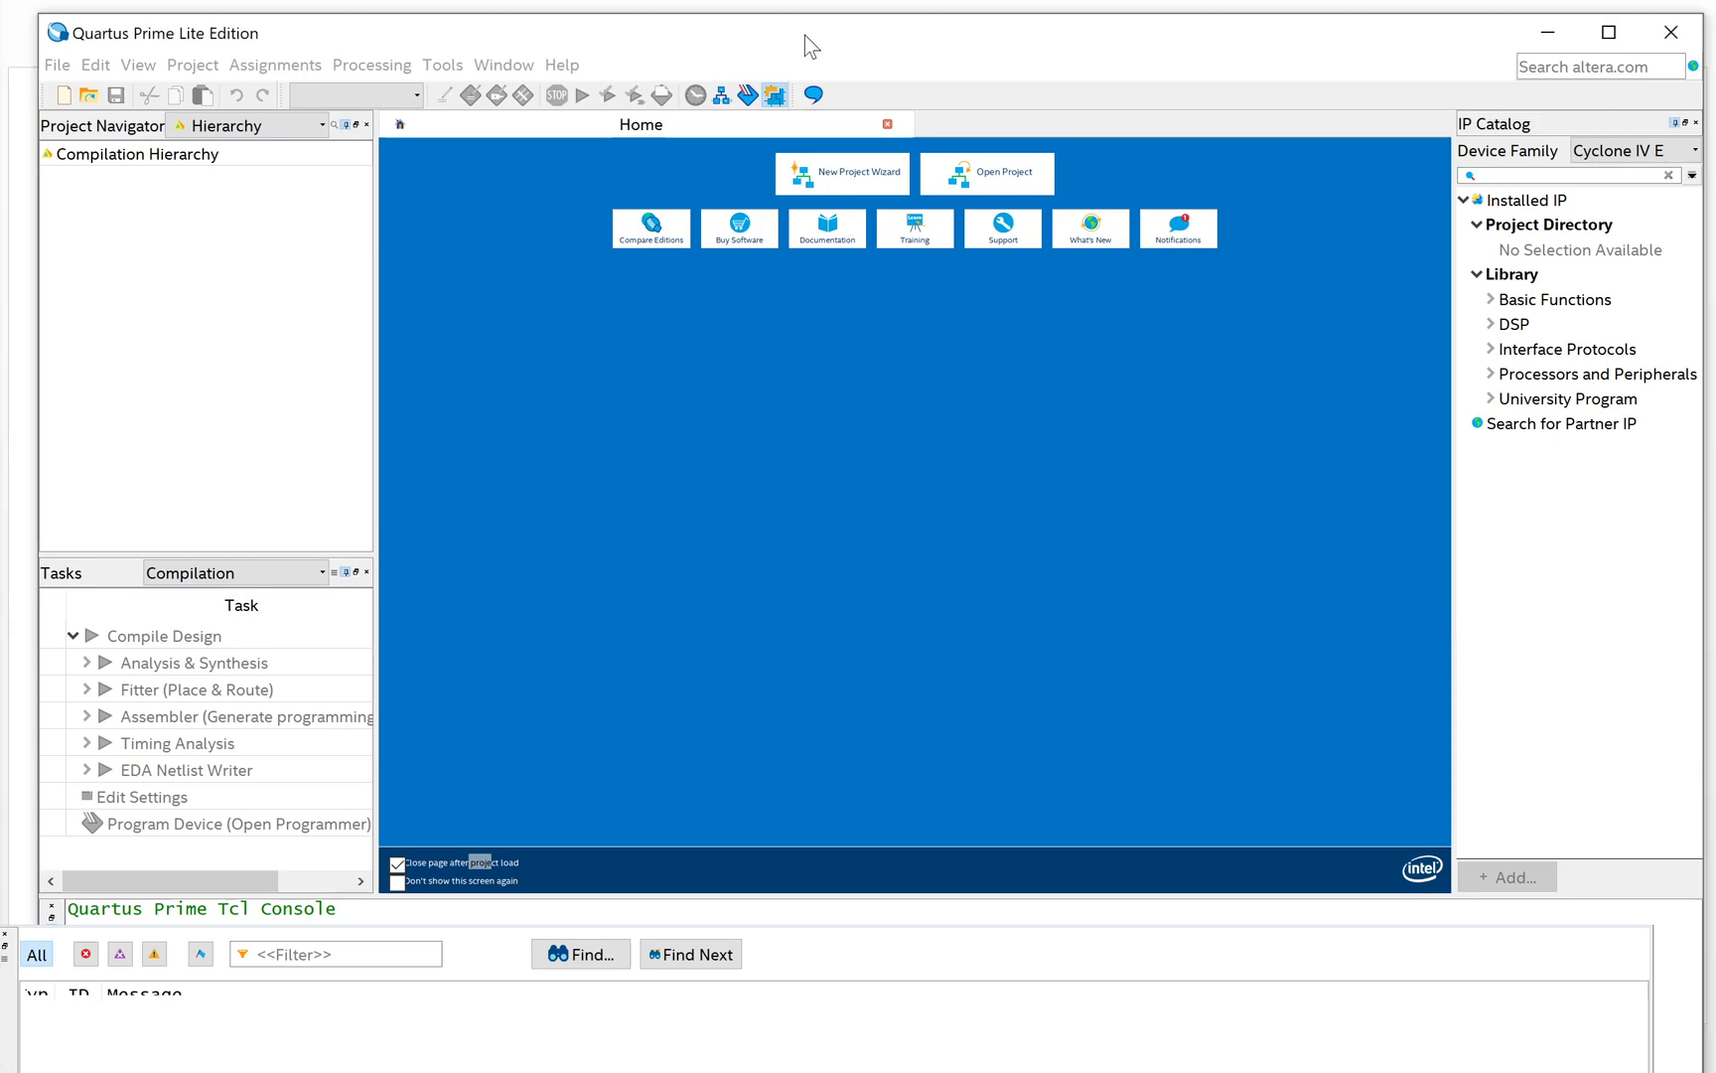
left_click_drag(804, 37, 767, 60)
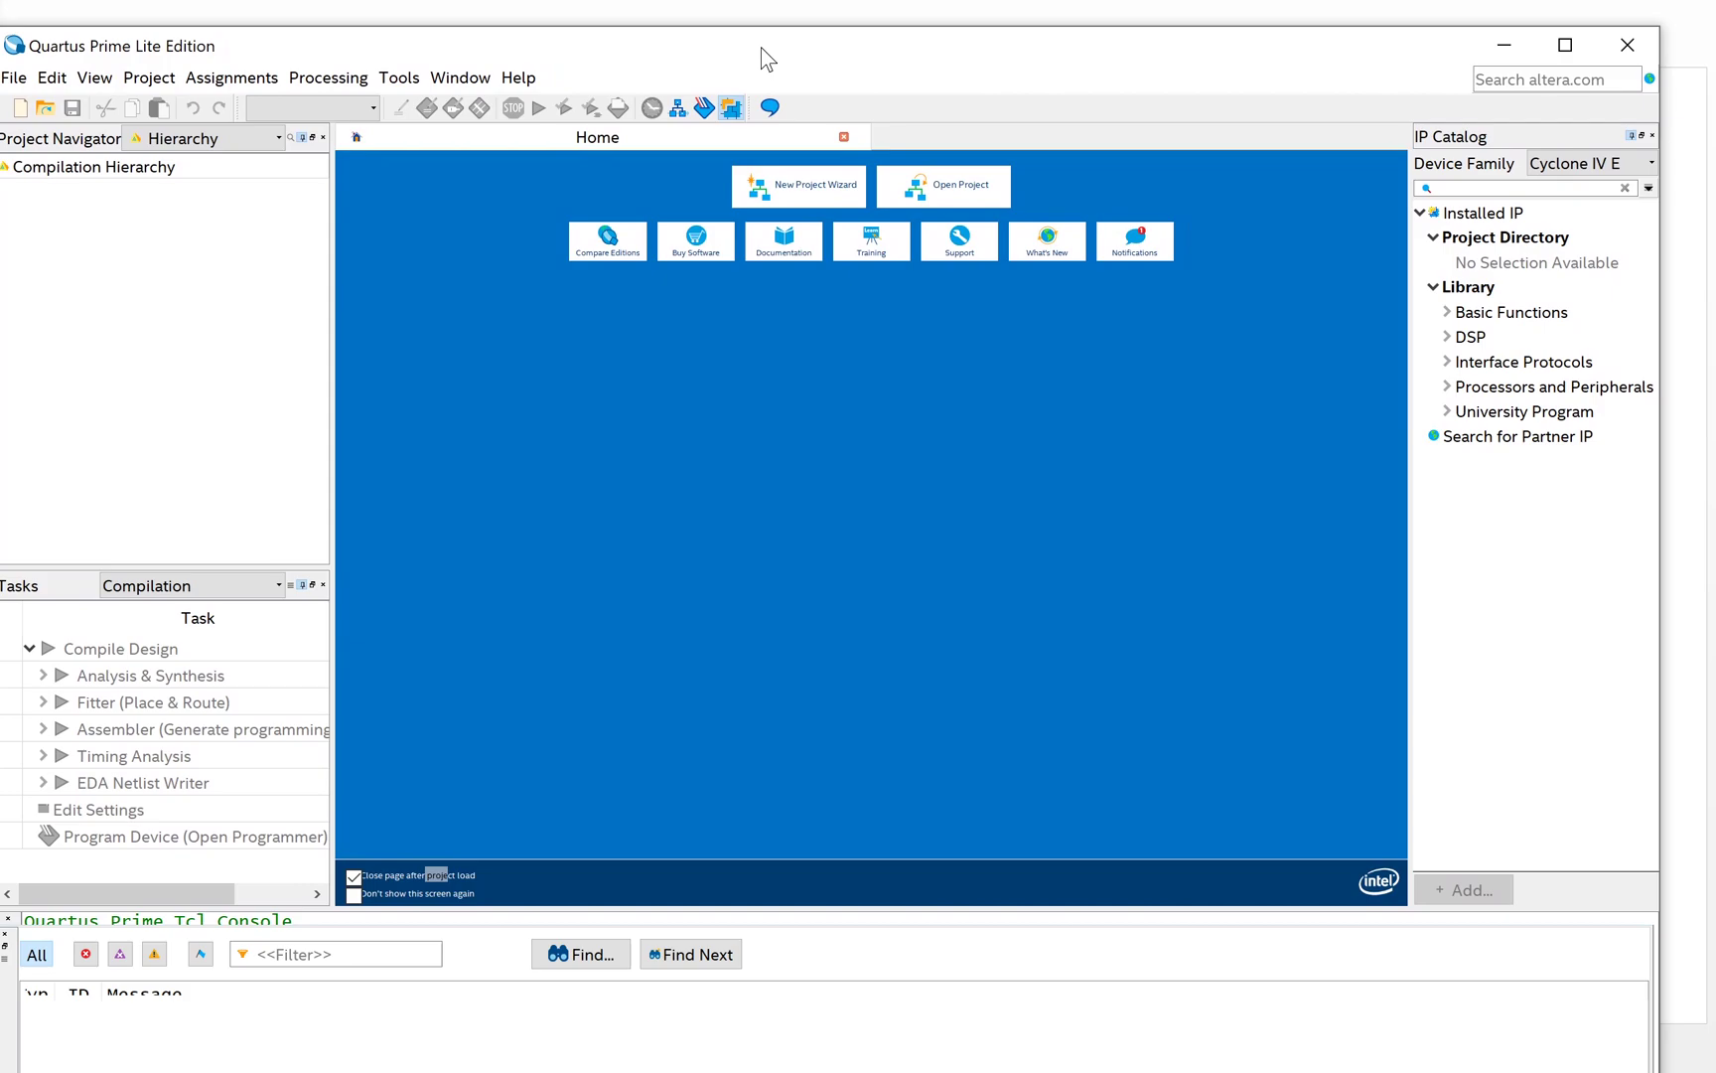